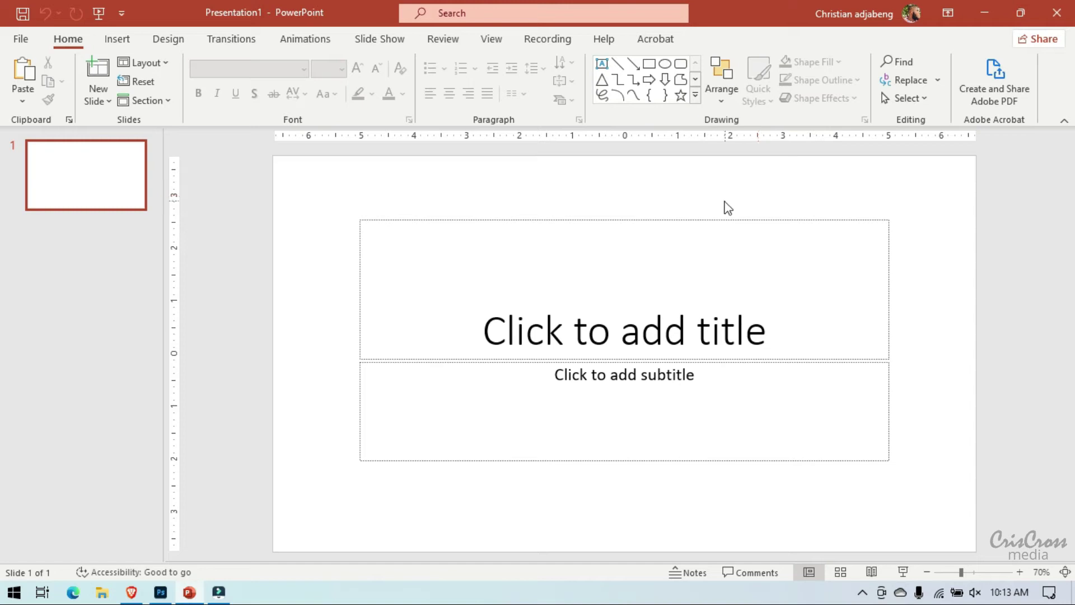
Delete the title and subtitle placeholders, then open Format Background from the slide's right-click menu.
click(748, 219)
key(Delete)
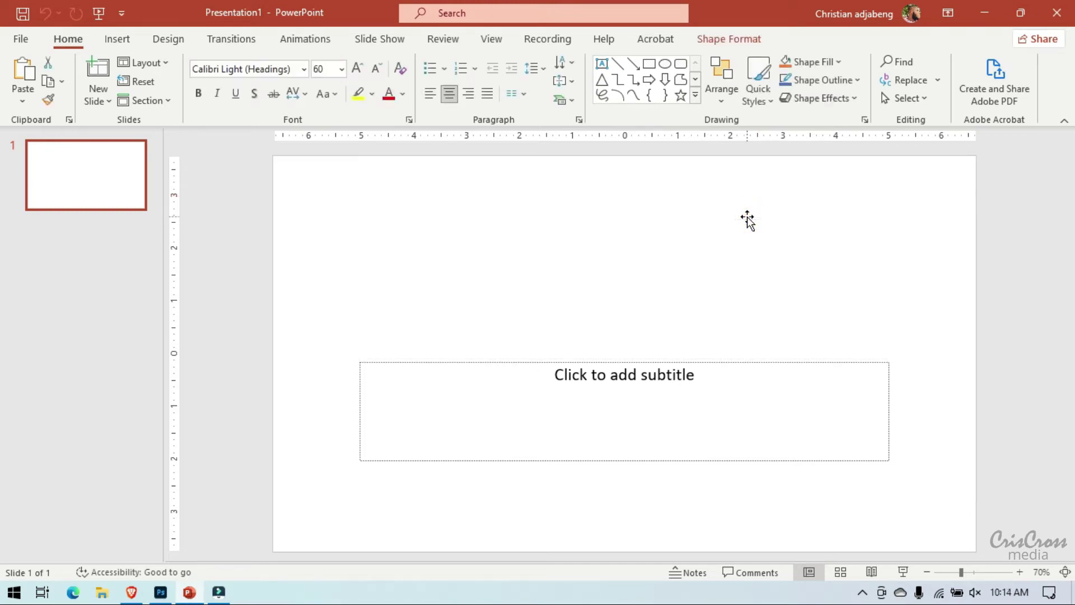
click(773, 360)
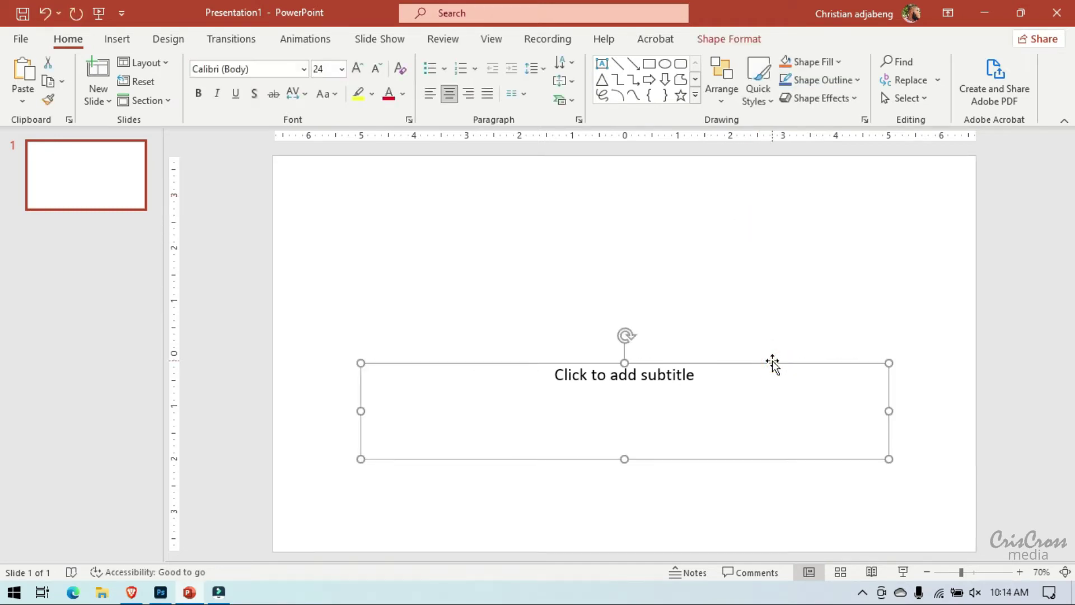
key(Delete)
right_click(606, 311)
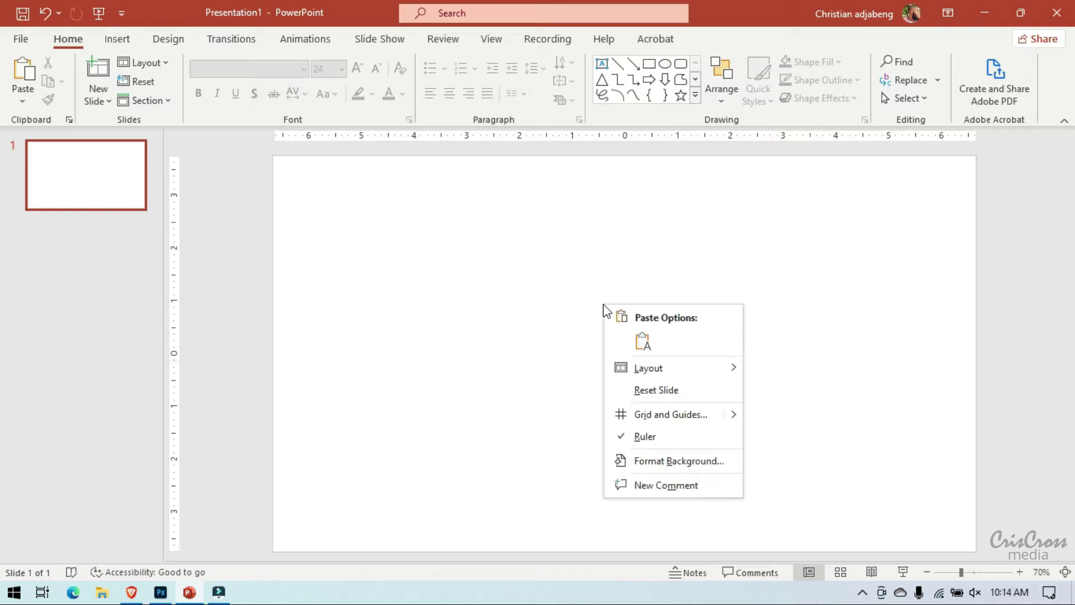
click(668, 462)
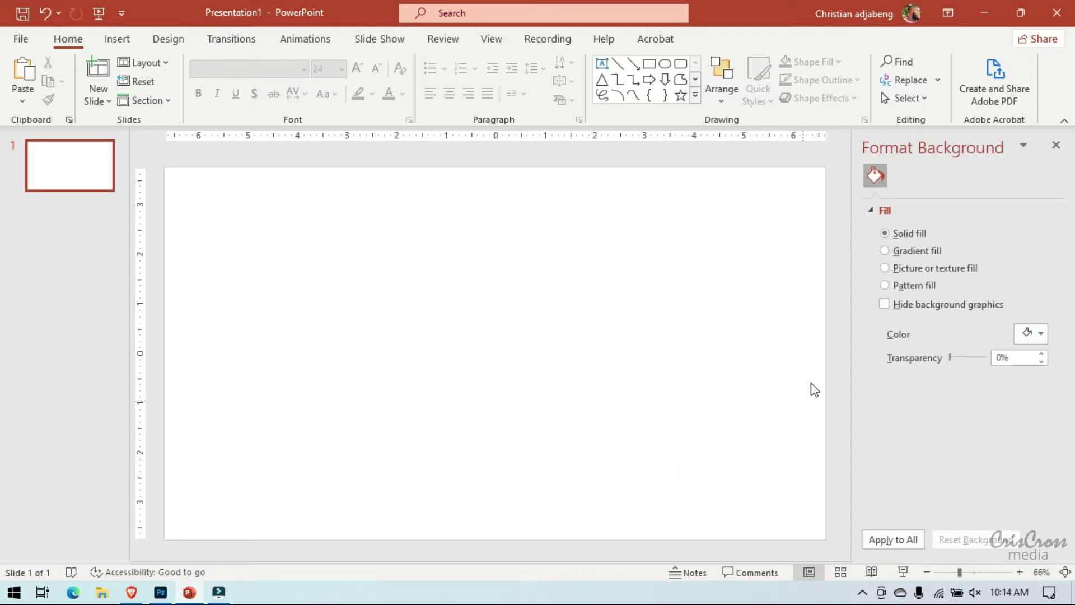
Fill the slide background with the picture Focus 2.png from the WALLPAPER folder.
click(886, 268)
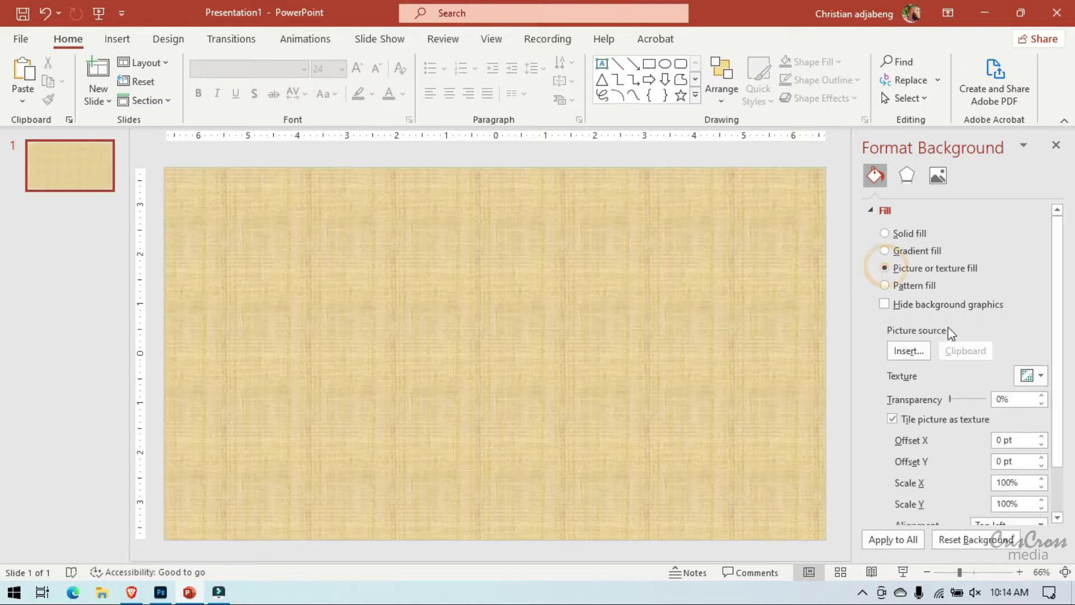
click(908, 351)
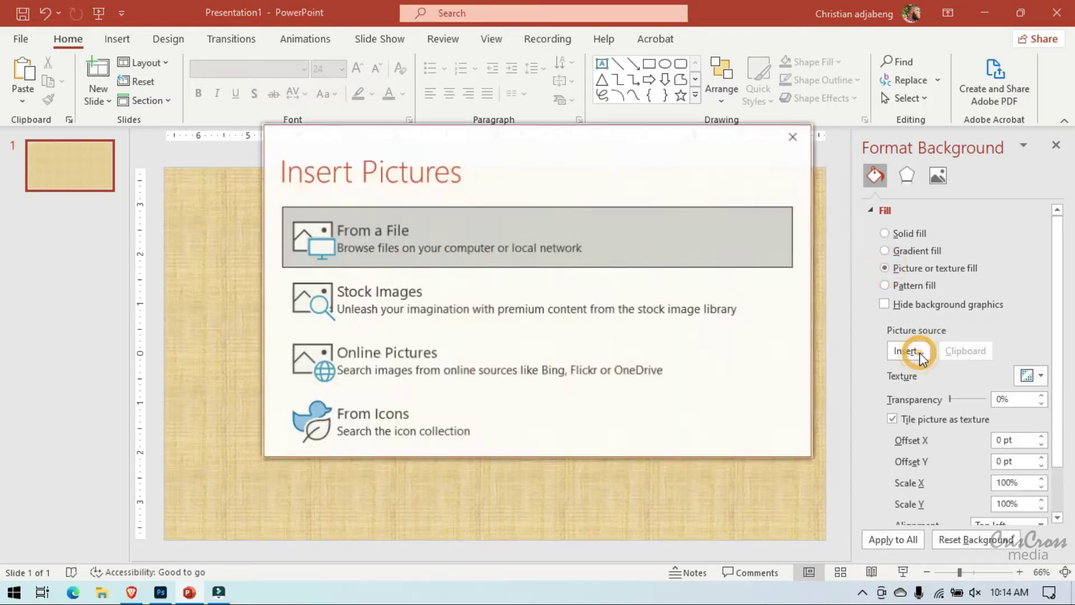
click(339, 234)
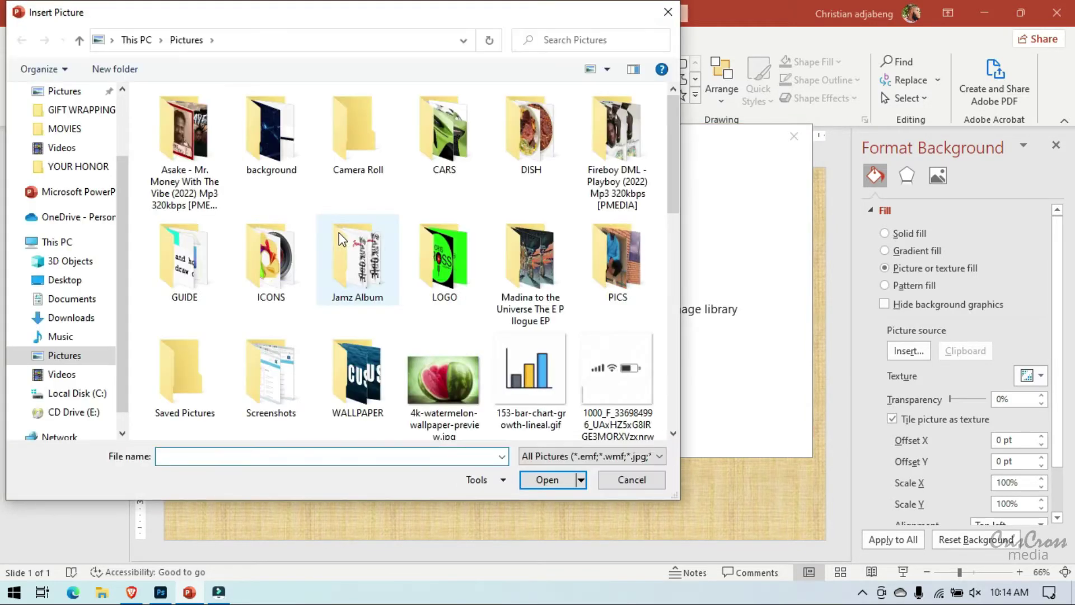
double_click(345, 398)
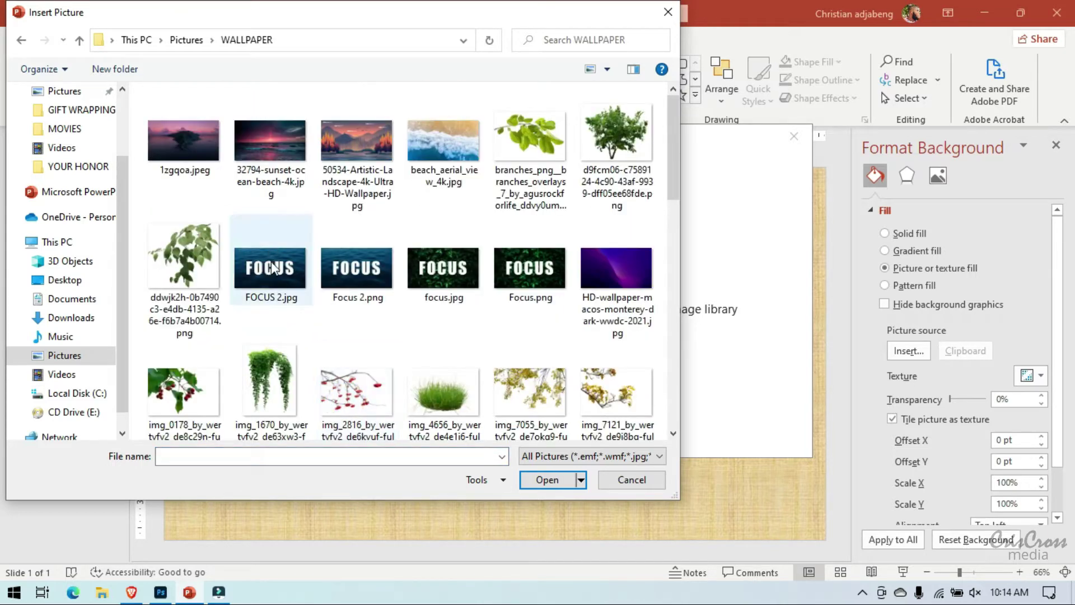
click(361, 267)
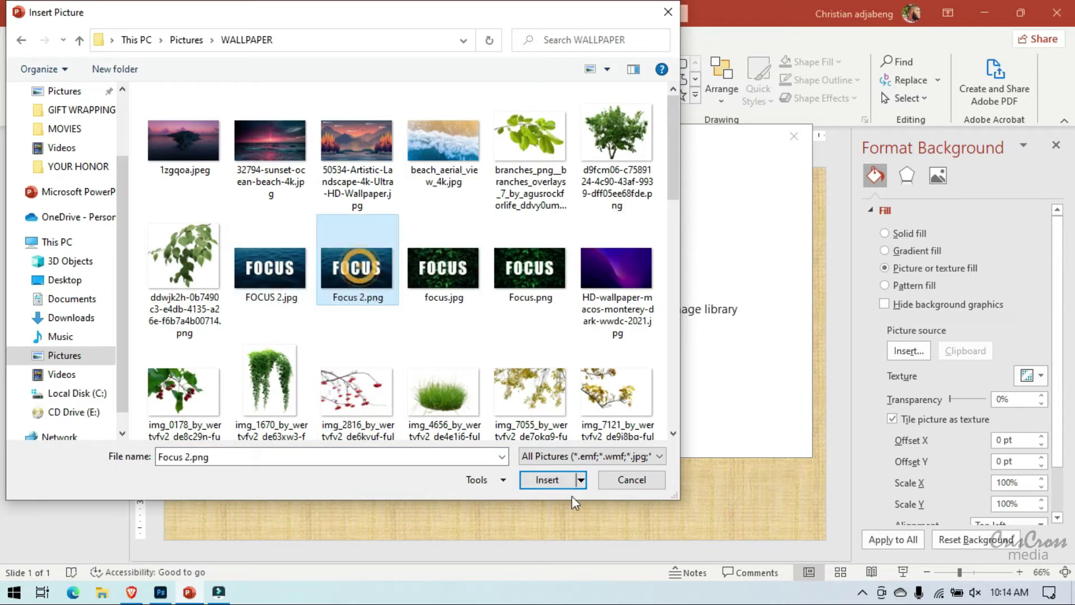
click(557, 480)
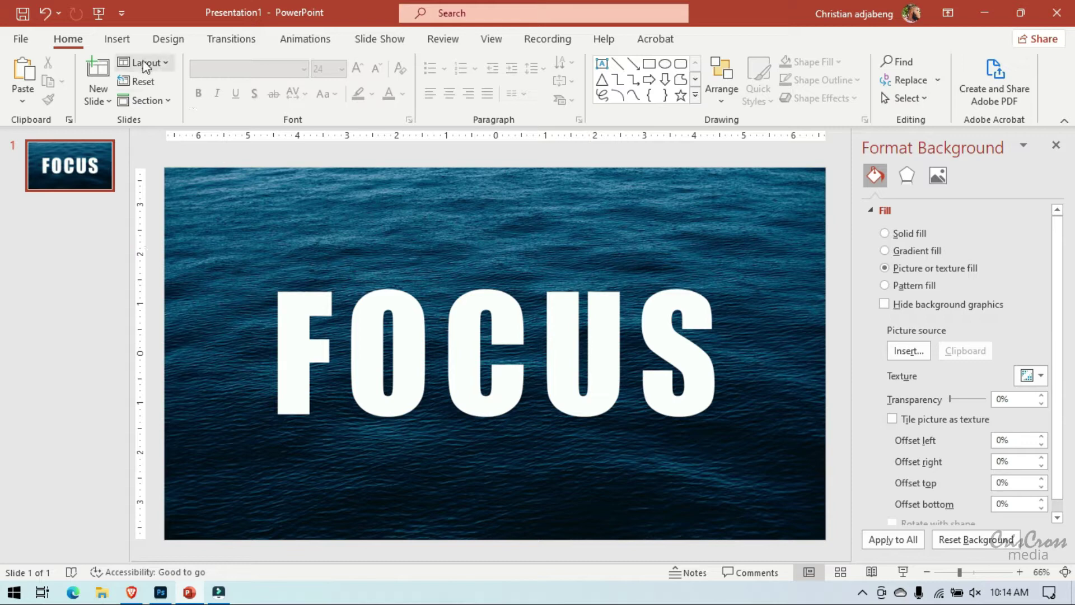
Insert Focus 2.png from this device as a separate picture on the slide.
click(123, 43)
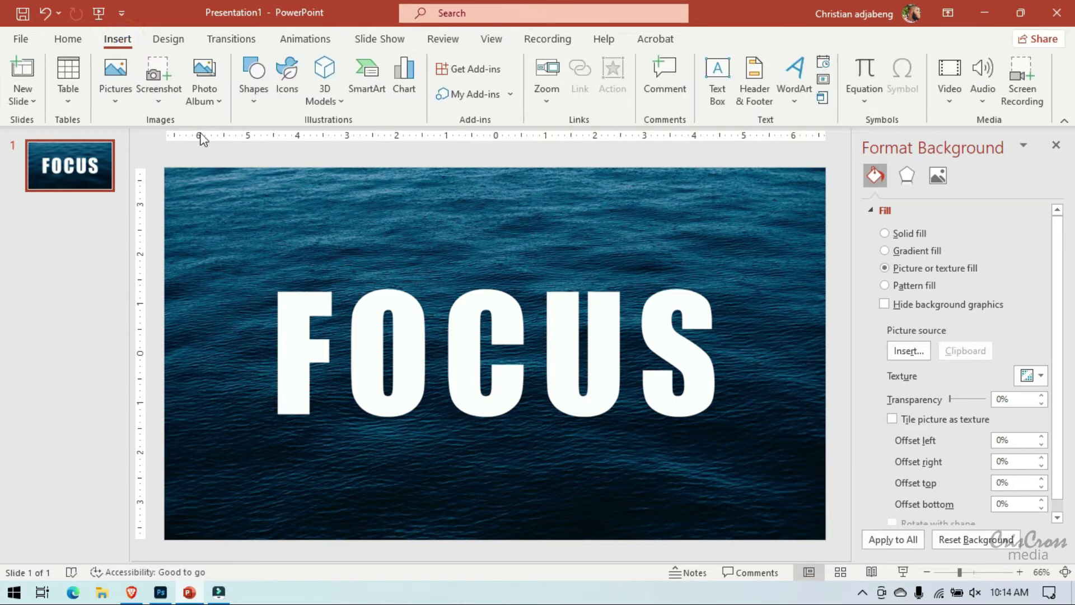
click(115, 86)
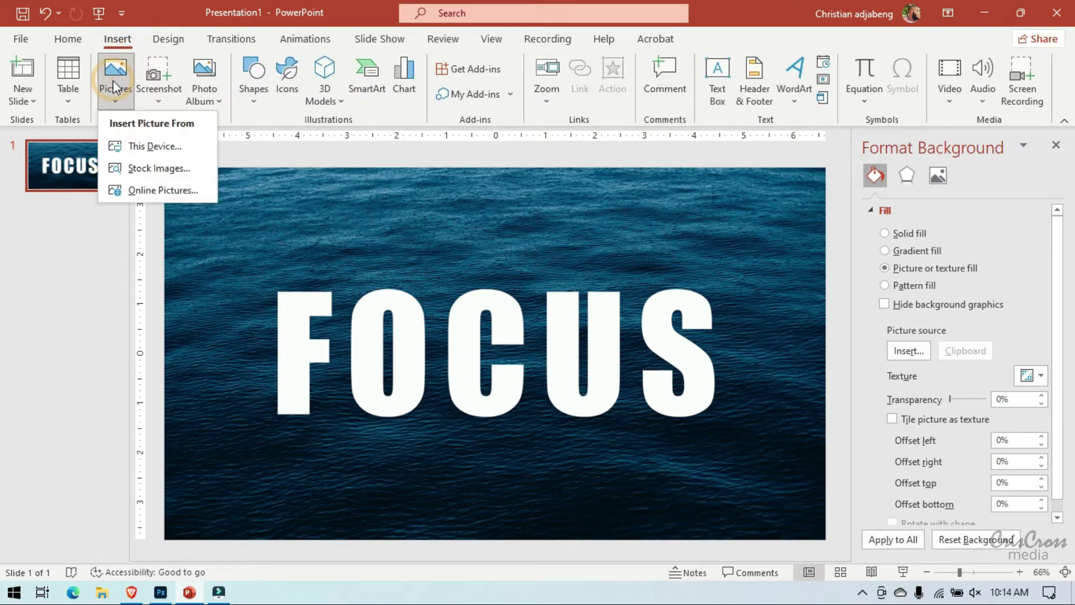
click(153, 147)
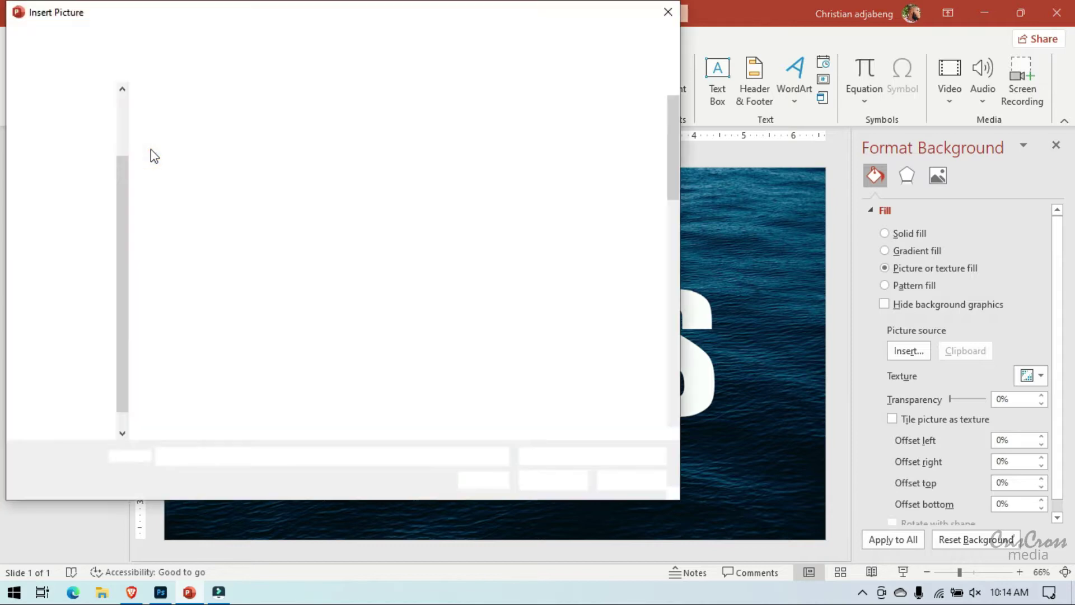
click(348, 266)
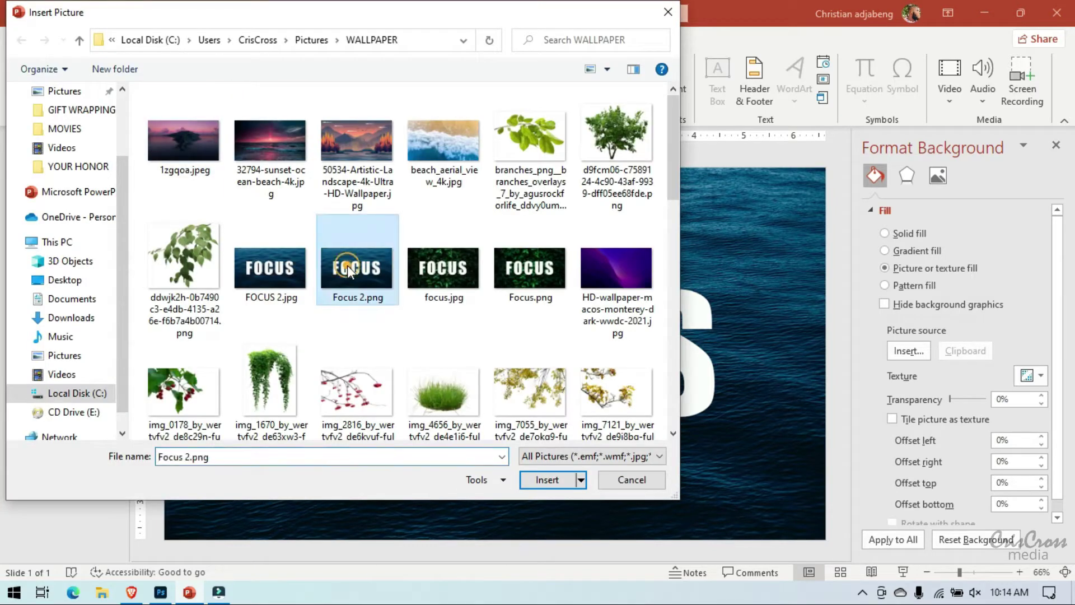
click(560, 480)
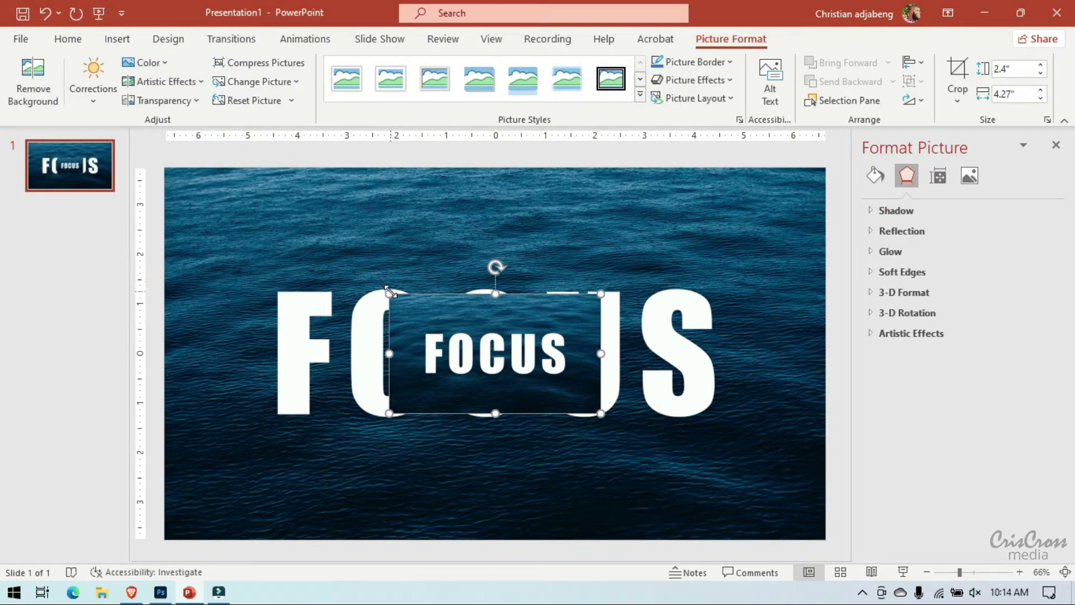
Stretch the inserted picture's corners until it fills the slide at 7.5" × 13.33".
drag(390, 291, 232, 210)
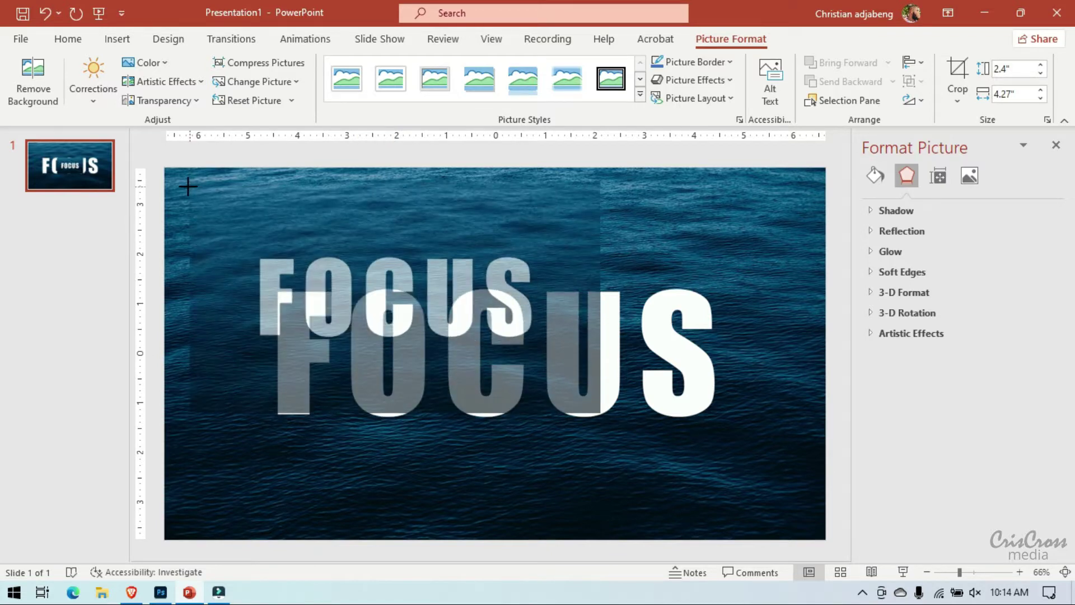
drag(232, 210, 165, 169)
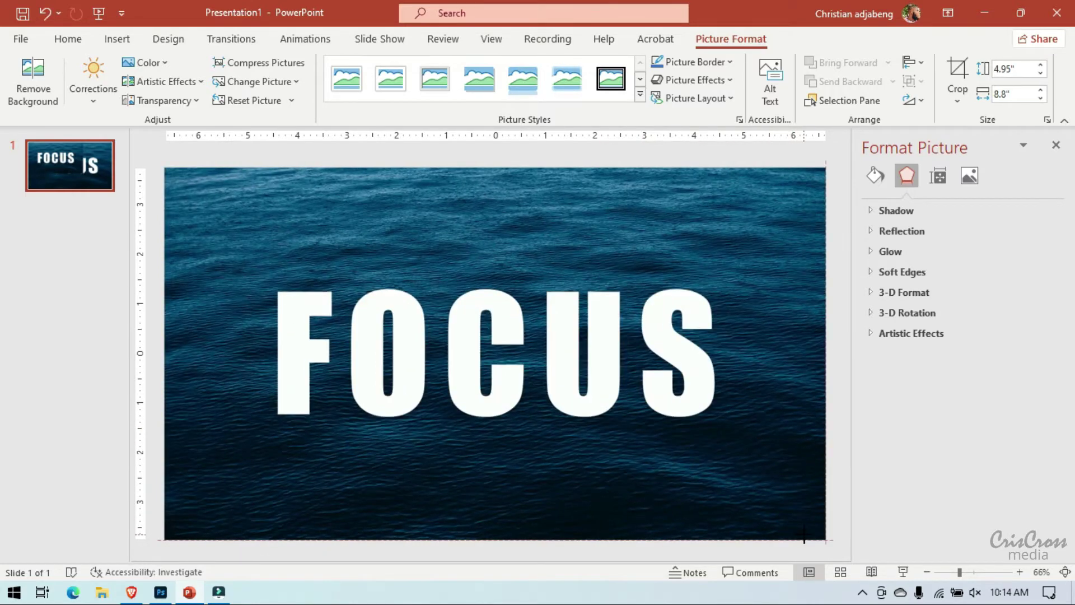
drag(805, 534, 805, 534)
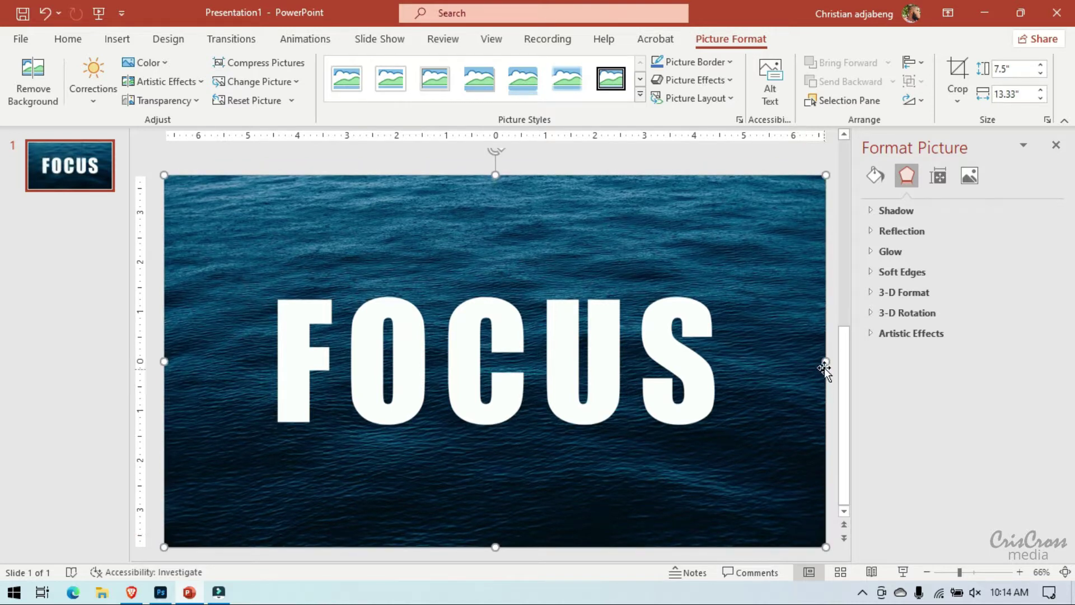
Try the picture transparency at 63% and 10%, then return it to 0%.
click(879, 178)
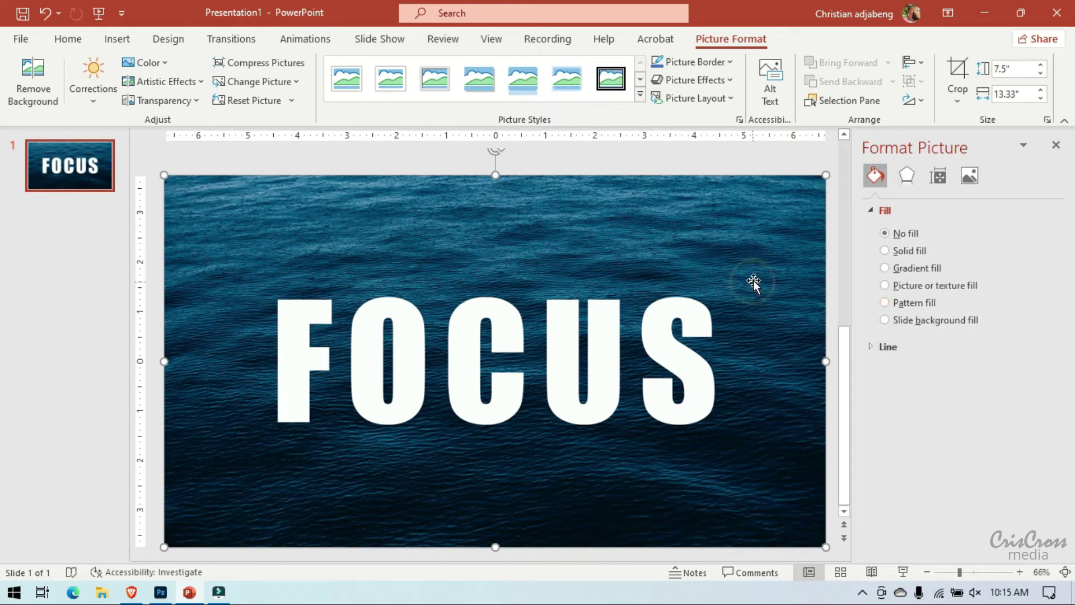
click(971, 175)
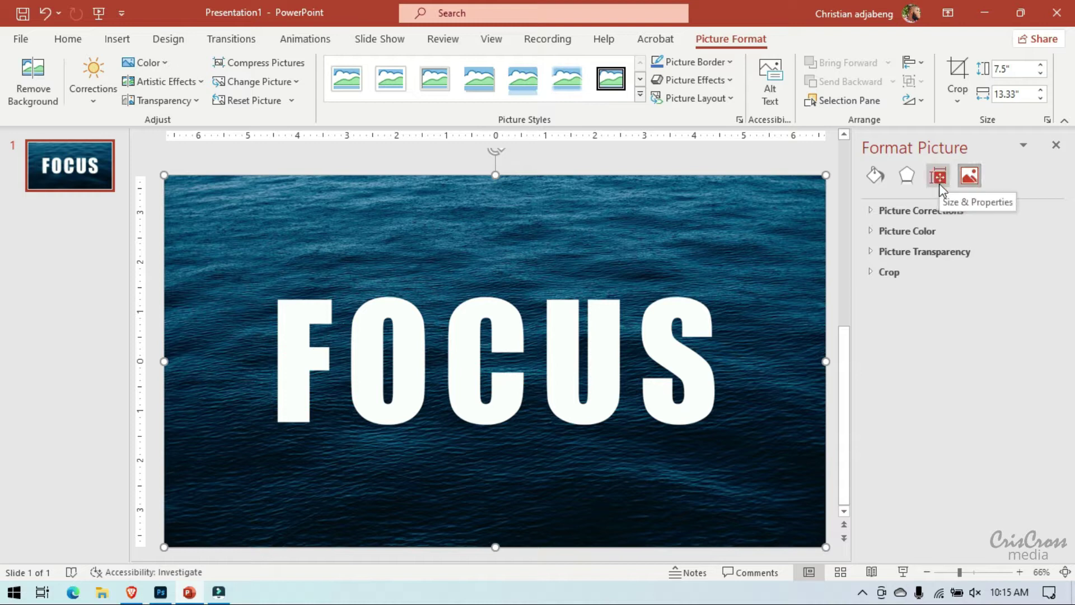
click(871, 252)
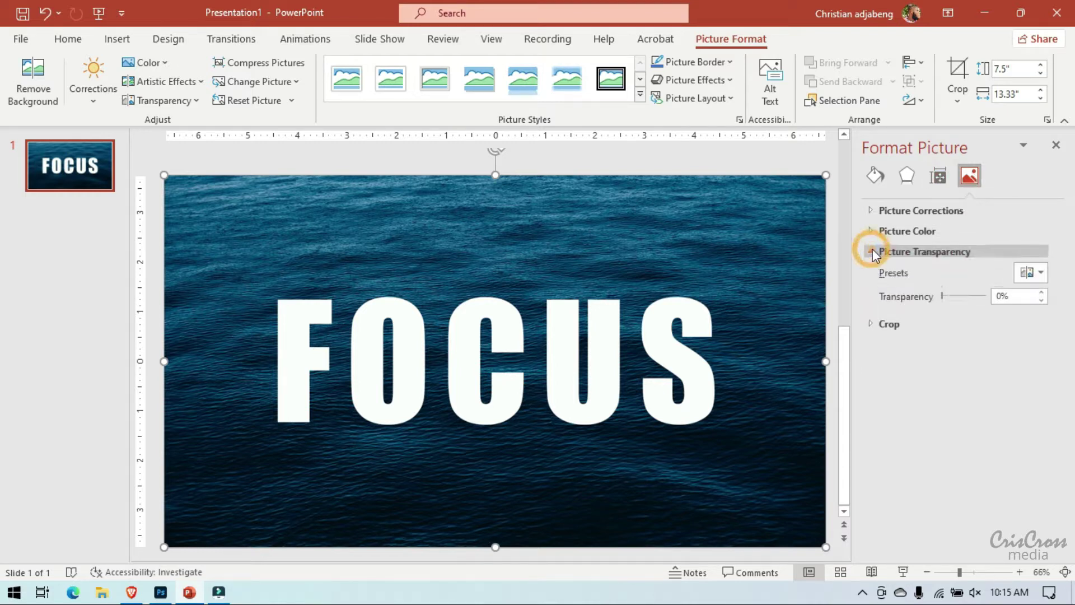
drag(942, 295, 972, 294)
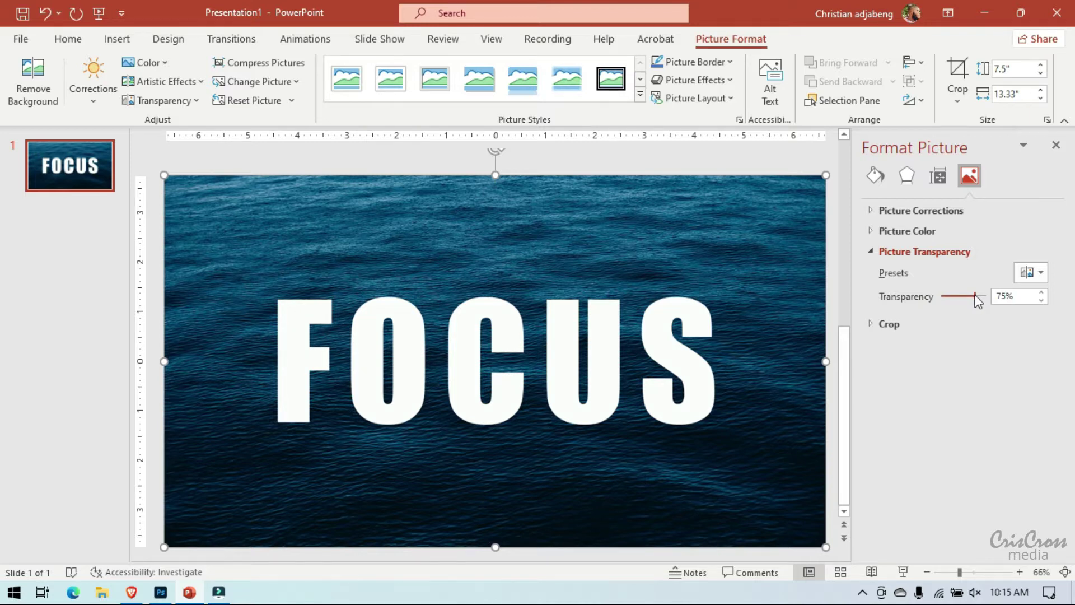
drag(953, 297, 947, 299)
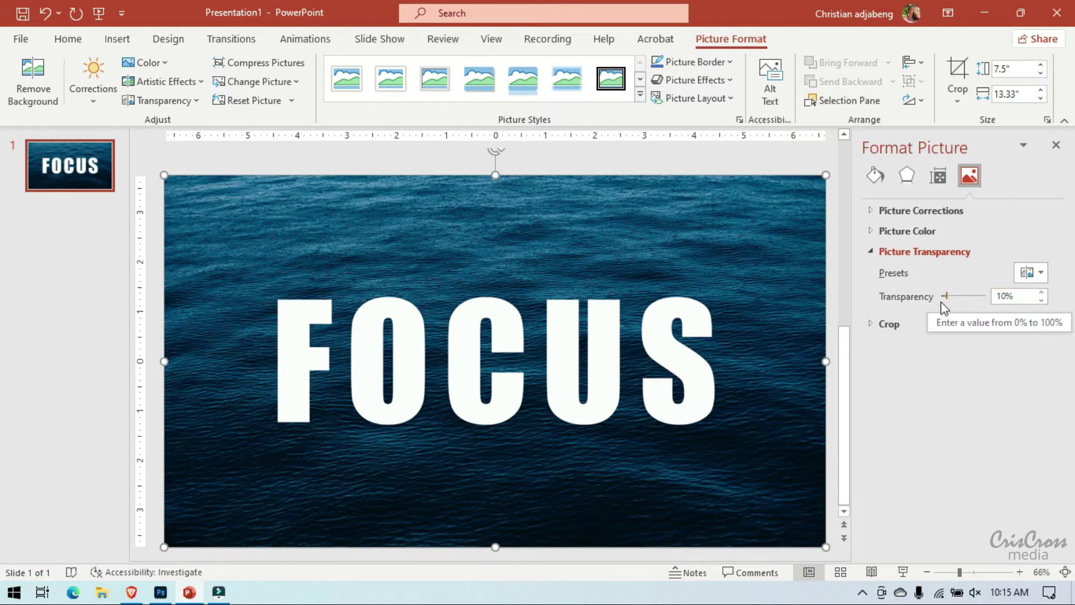
drag(948, 297, 918, 296)
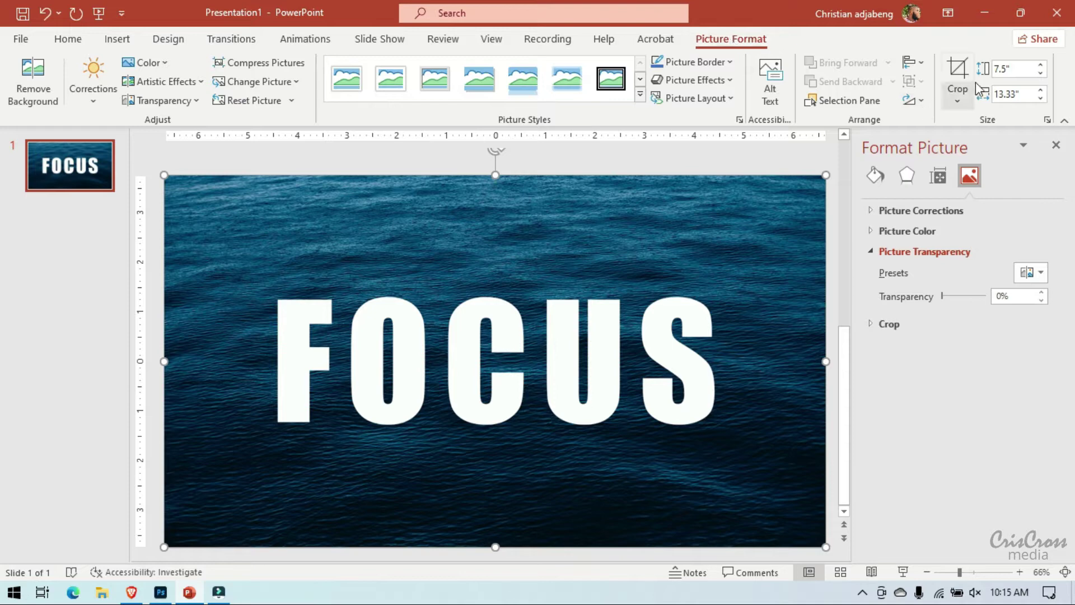
Open the picture's crop options twice, dismissing them without choosing a shape.
click(957, 94)
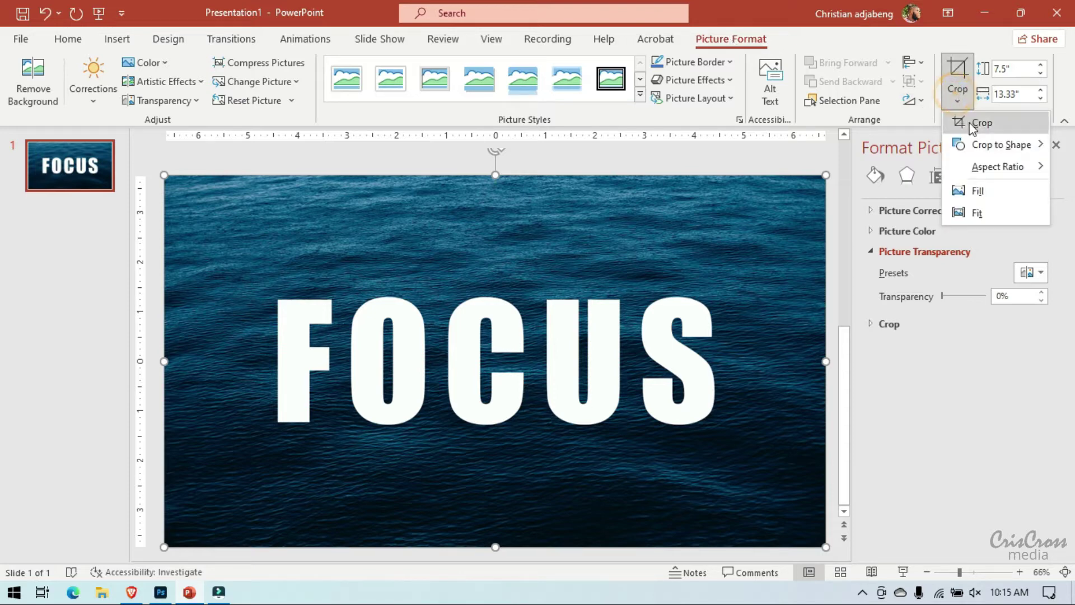
mouse_move(999, 144)
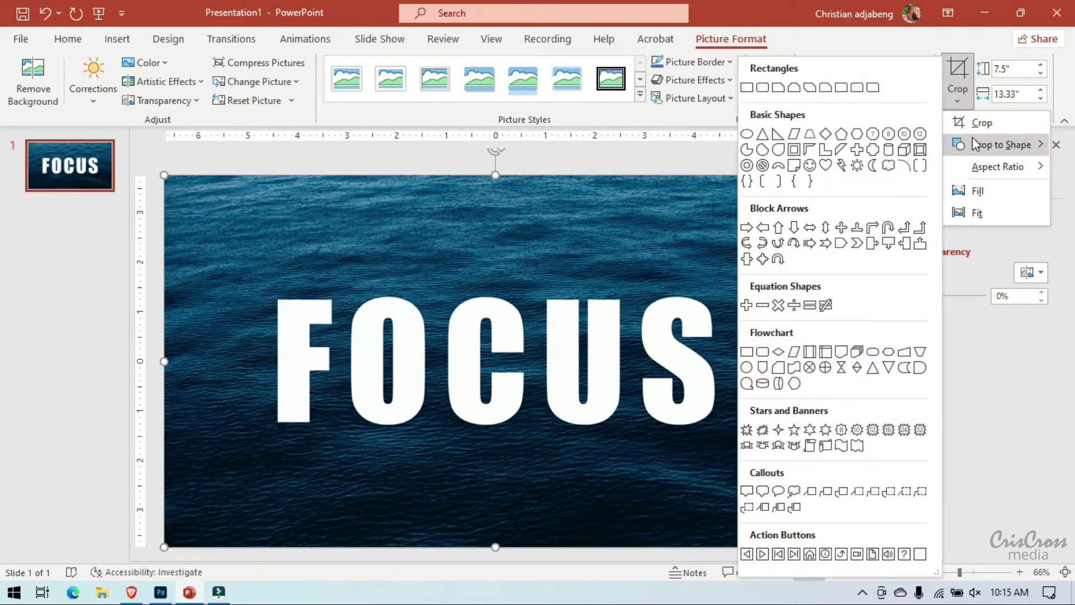
click(748, 134)
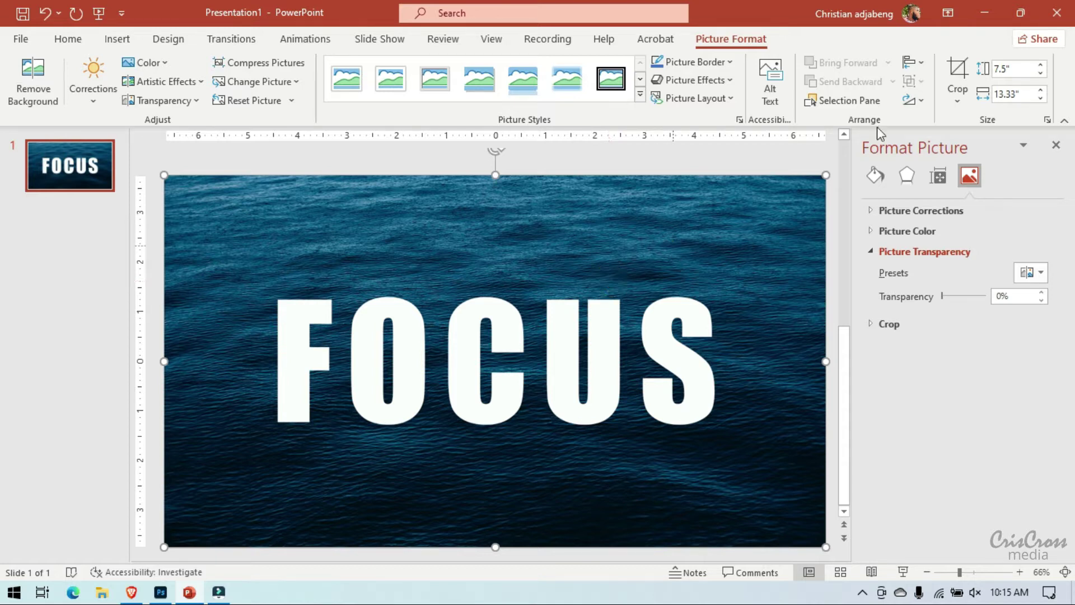
click(957, 96)
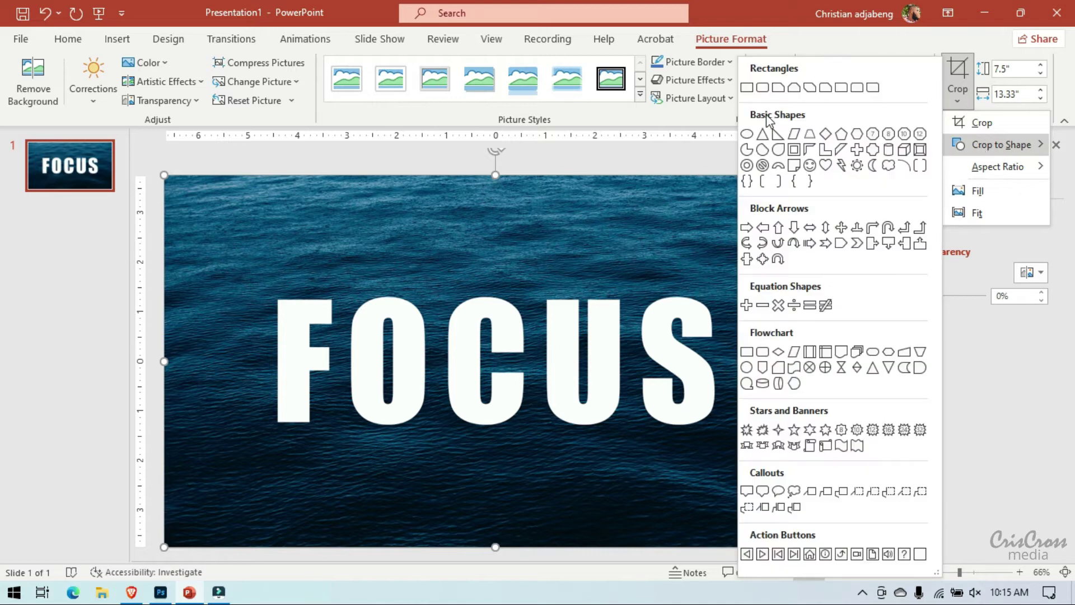
click(747, 136)
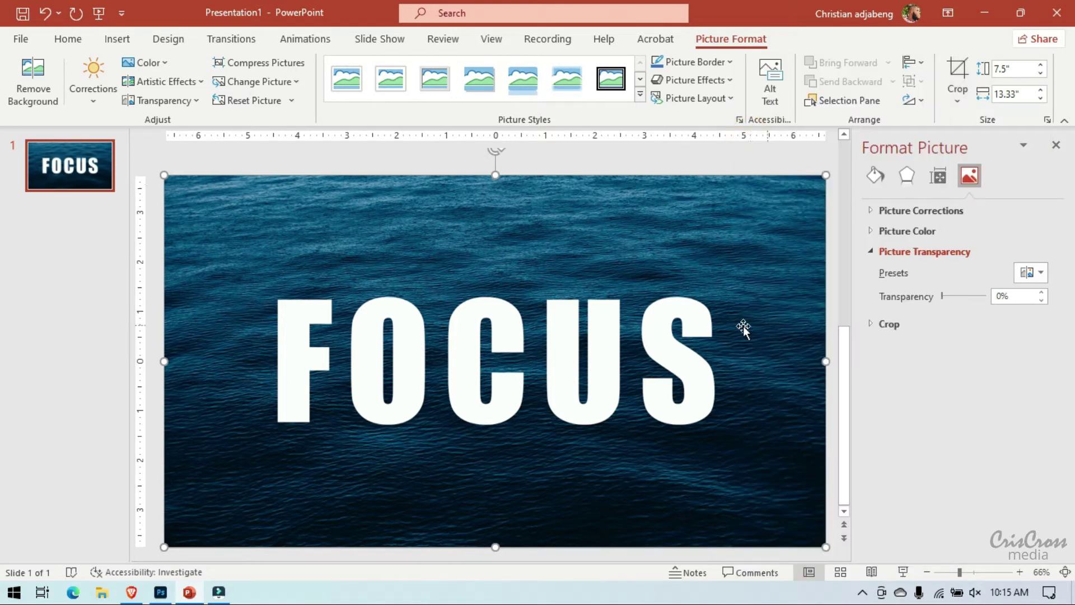
Align the FOCUS picture to the slide centre, then drag the oval copy downward.
mouse_move(721, 330)
mouse_down()
mouse_move(721, 351)
mouse_move(717, 317)
mouse_up()
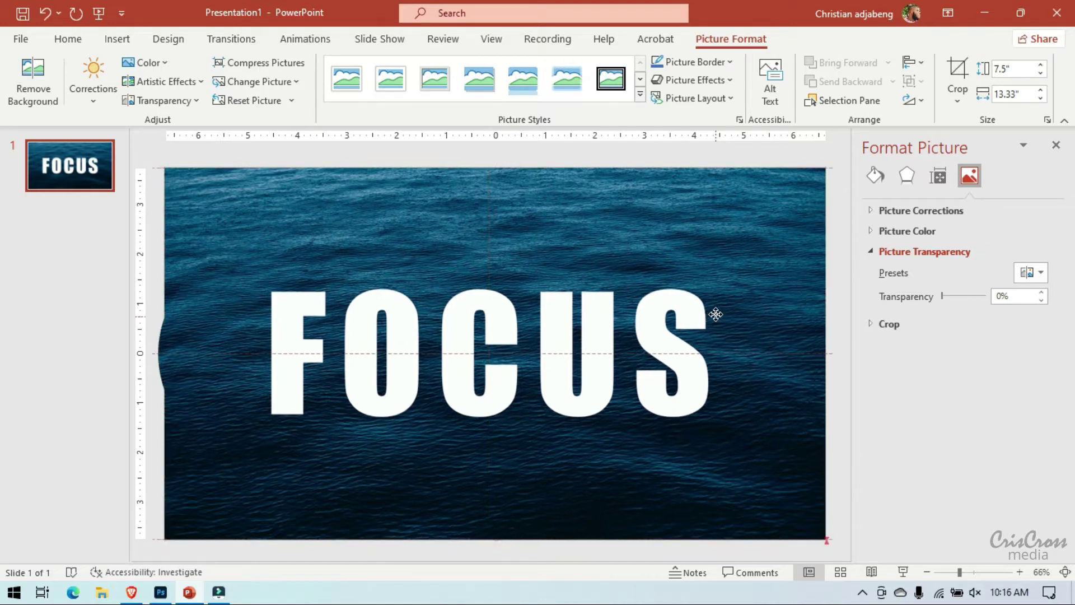
drag(717, 317, 722, 311)
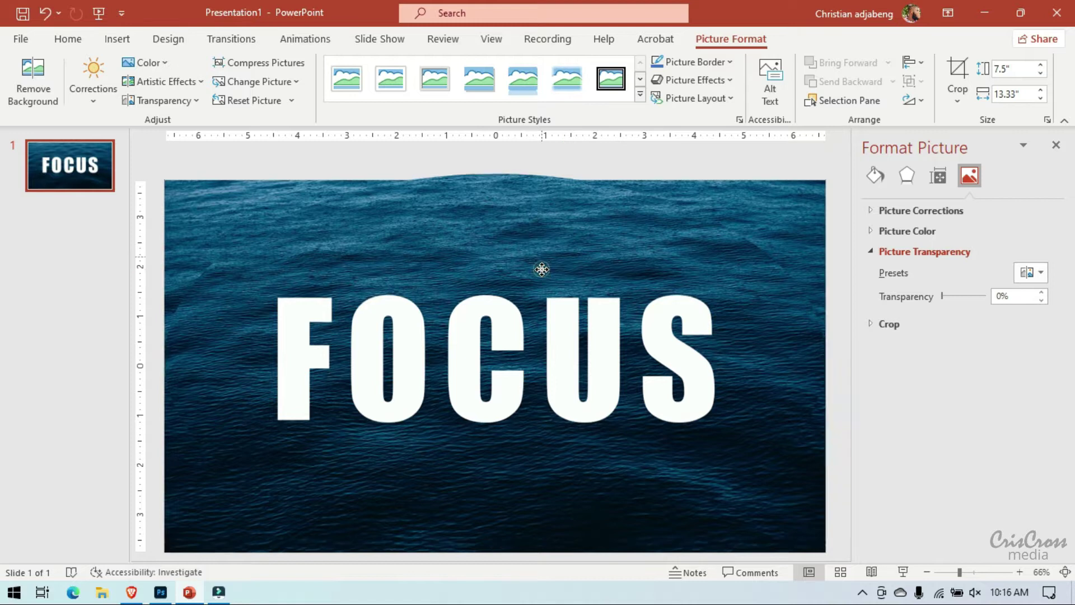
drag(544, 270, 543, 266)
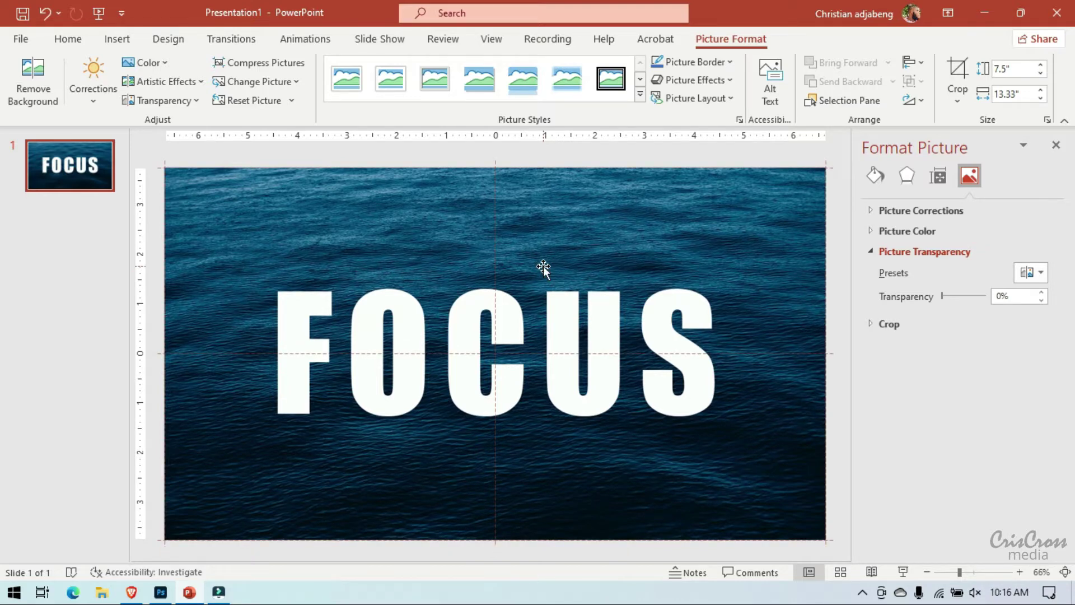
mouse_move(543, 269)
mouse_down()
mouse_move(555, 368)
mouse_move(547, 423)
mouse_up()
Set the background picture's sharpness to -100% and move the oval picture back over it.
click(587, 239)
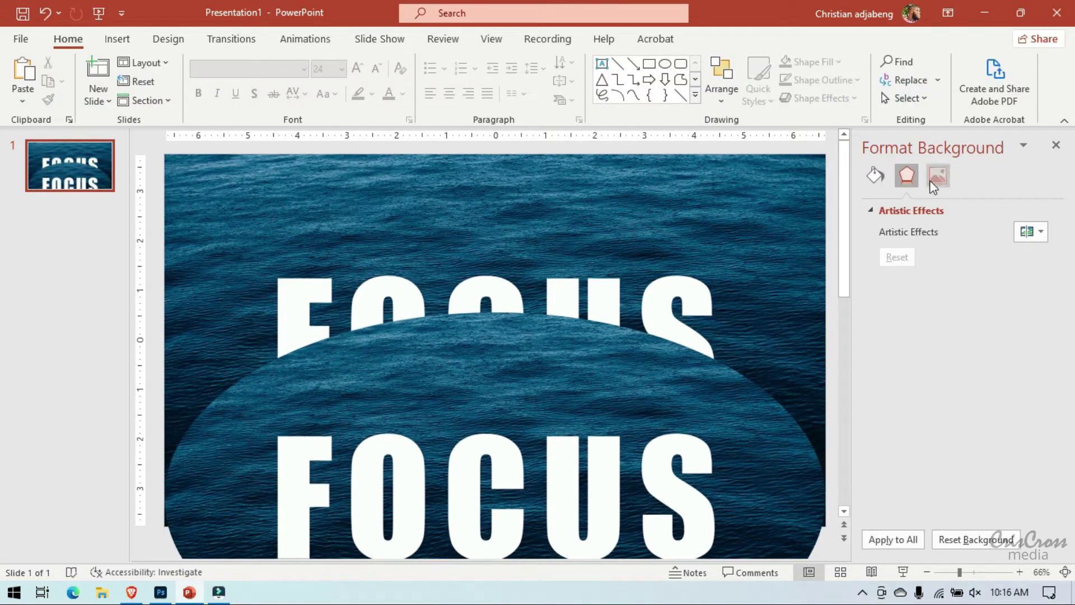
click(935, 176)
click(878, 212)
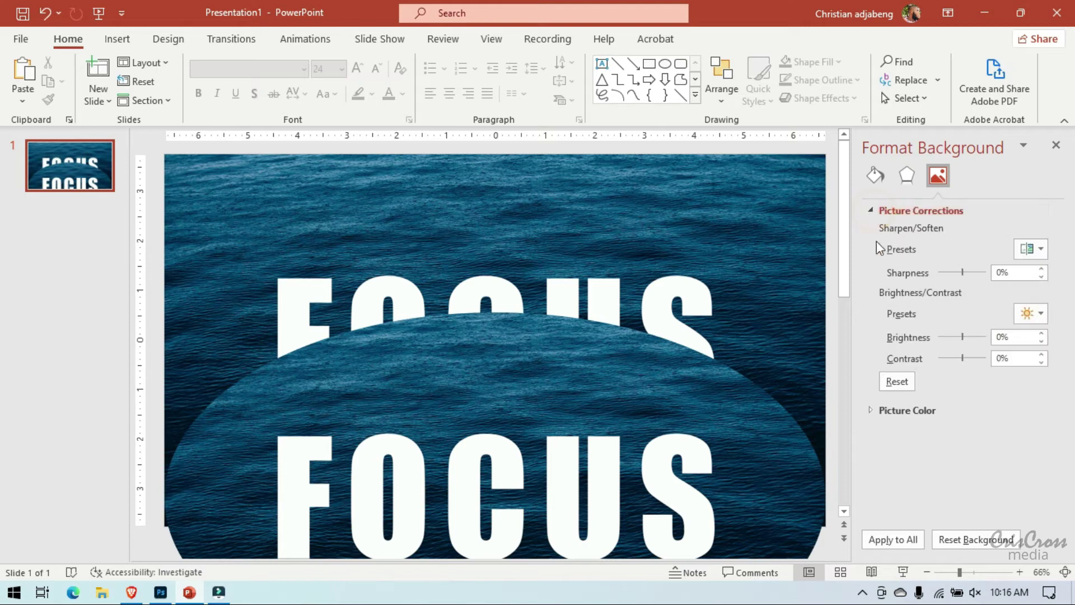
drag(963, 272, 878, 276)
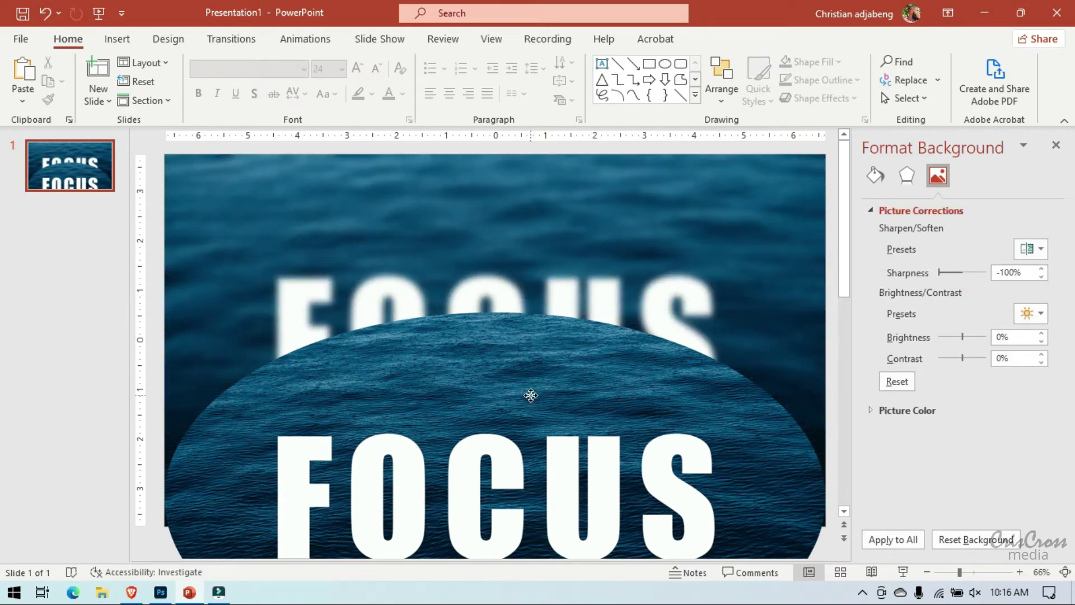
mouse_move(532, 392)
mouse_down()
mouse_move(521, 281)
mouse_move(529, 239)
mouse_up()
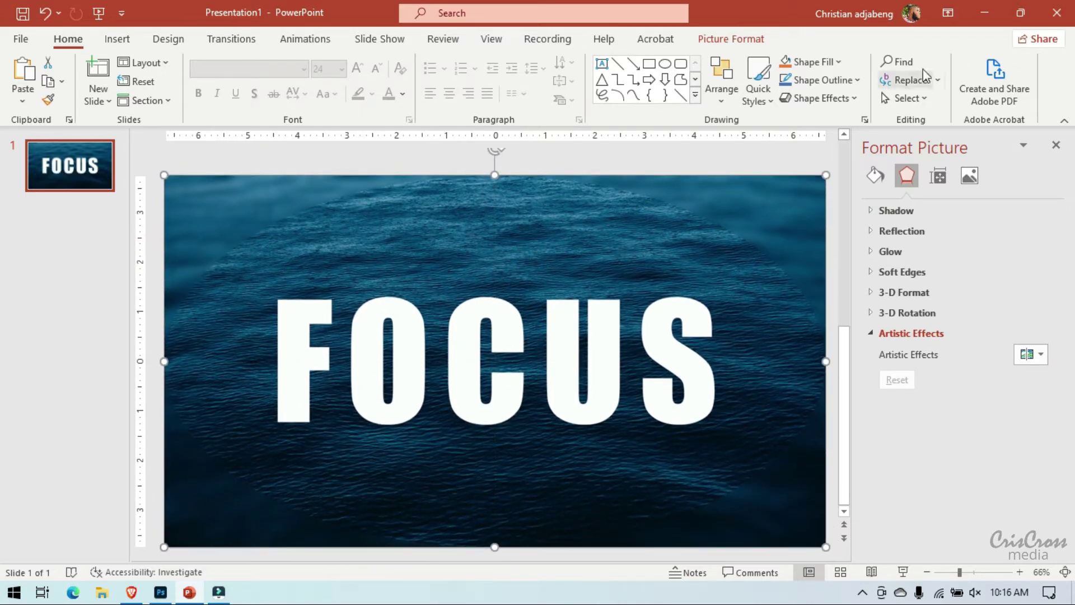
Crop the oval picture from all sides into a 3" × 2.91" circle around the O.
click(730, 41)
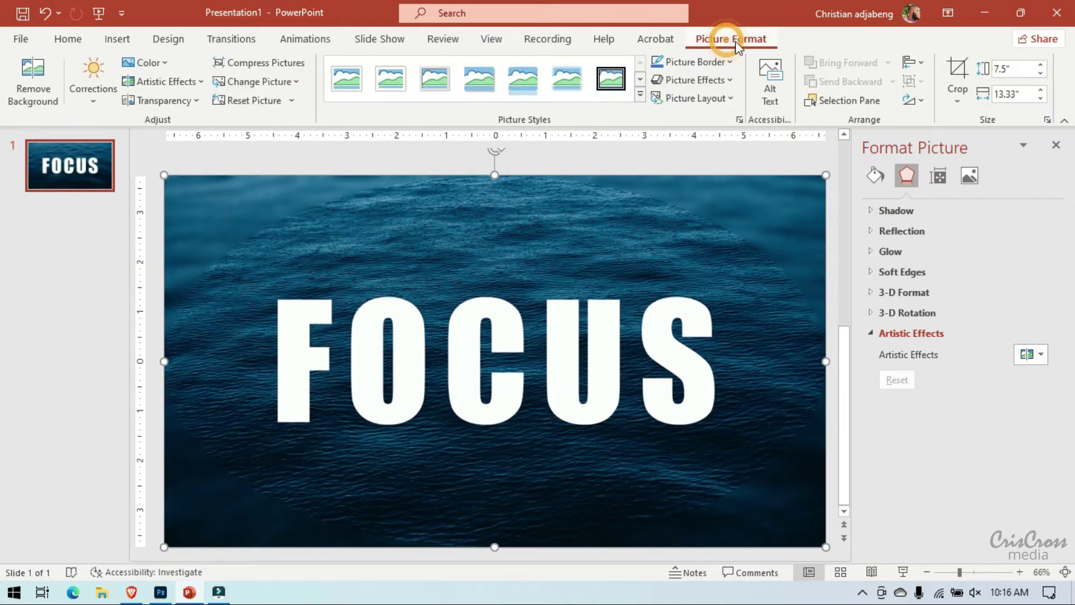
click(957, 72)
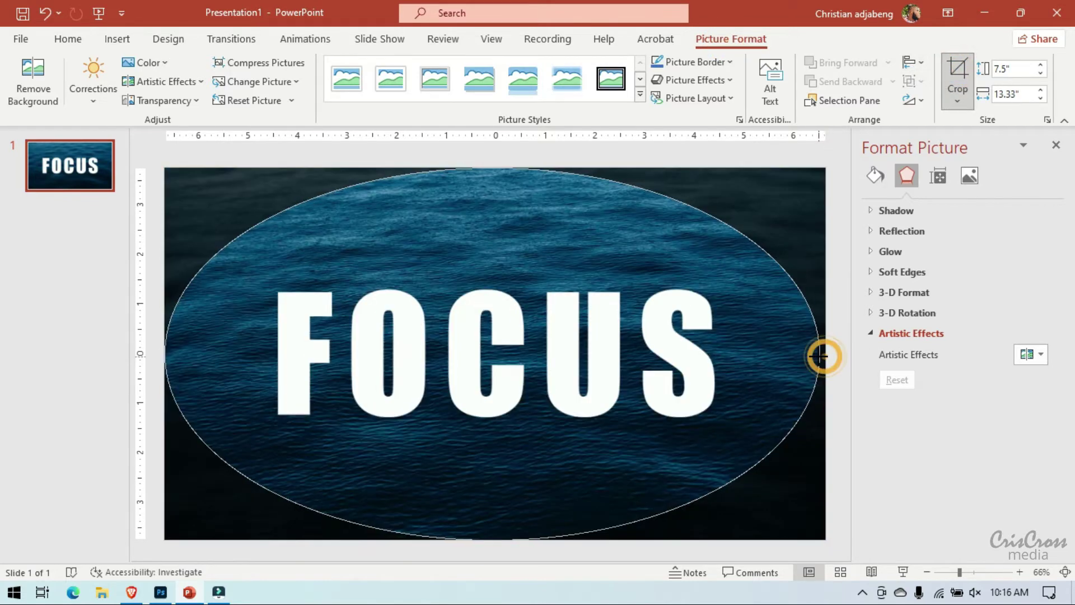
drag(824, 354, 512, 371)
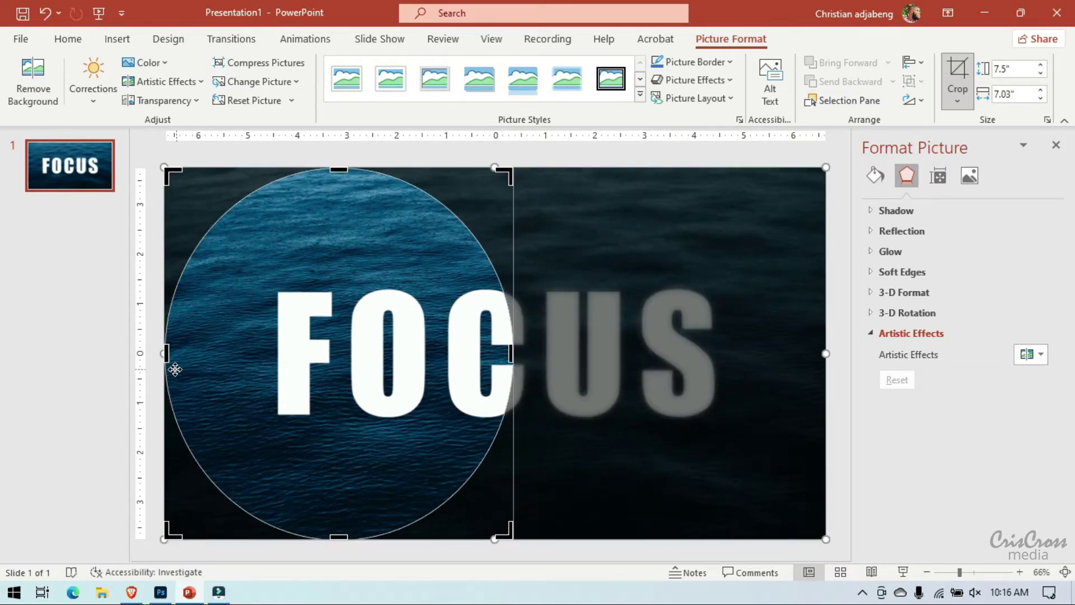
drag(165, 354, 304, 347)
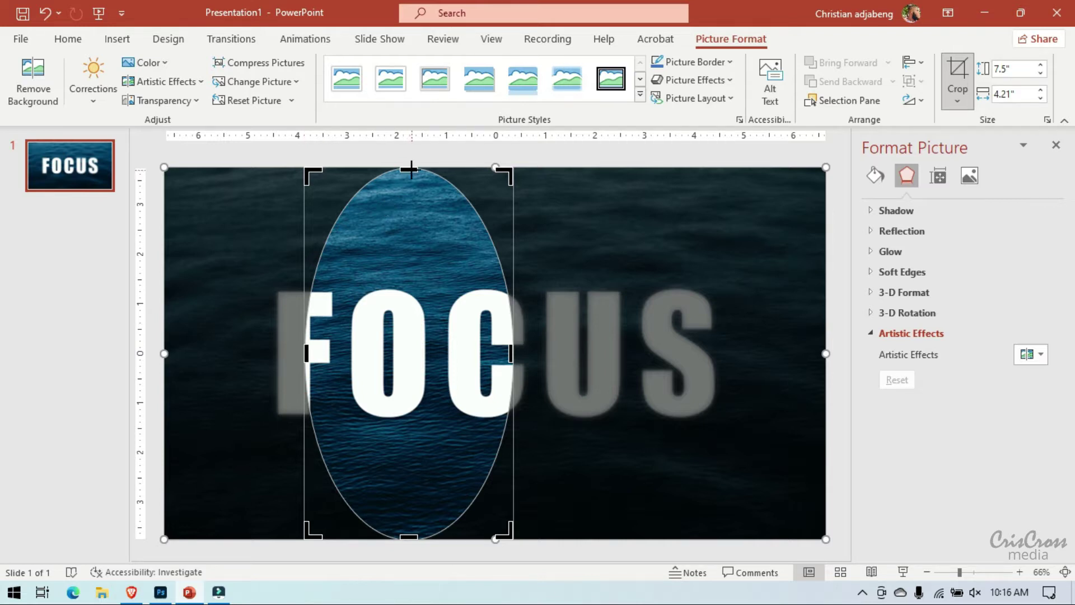
drag(410, 169, 409, 289)
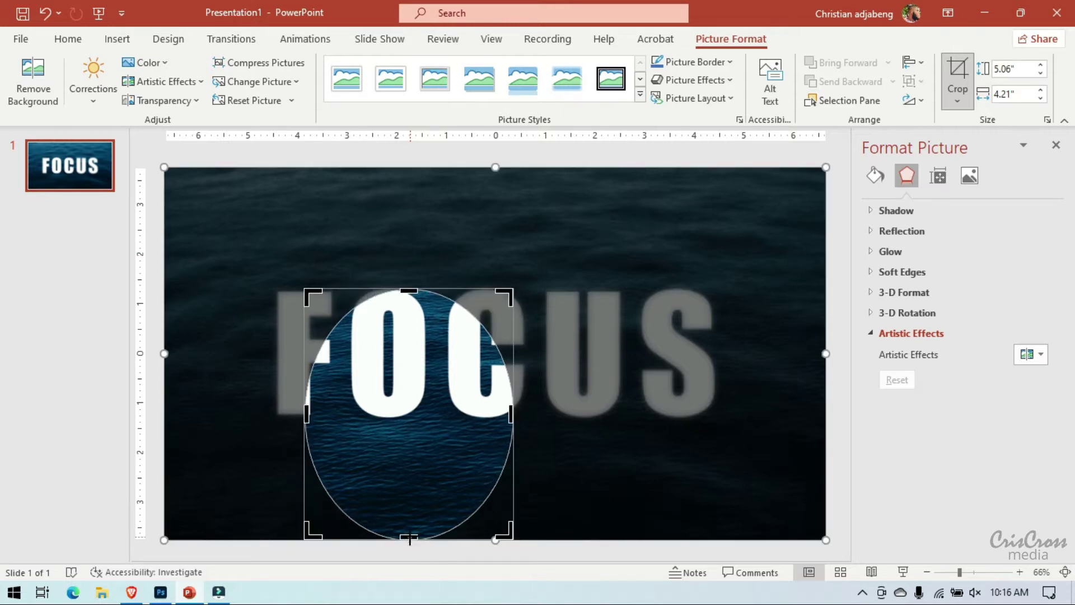
mouse_move(410, 539)
mouse_down()
mouse_move(416, 439)
mouse_move(409, 451)
mouse_up()
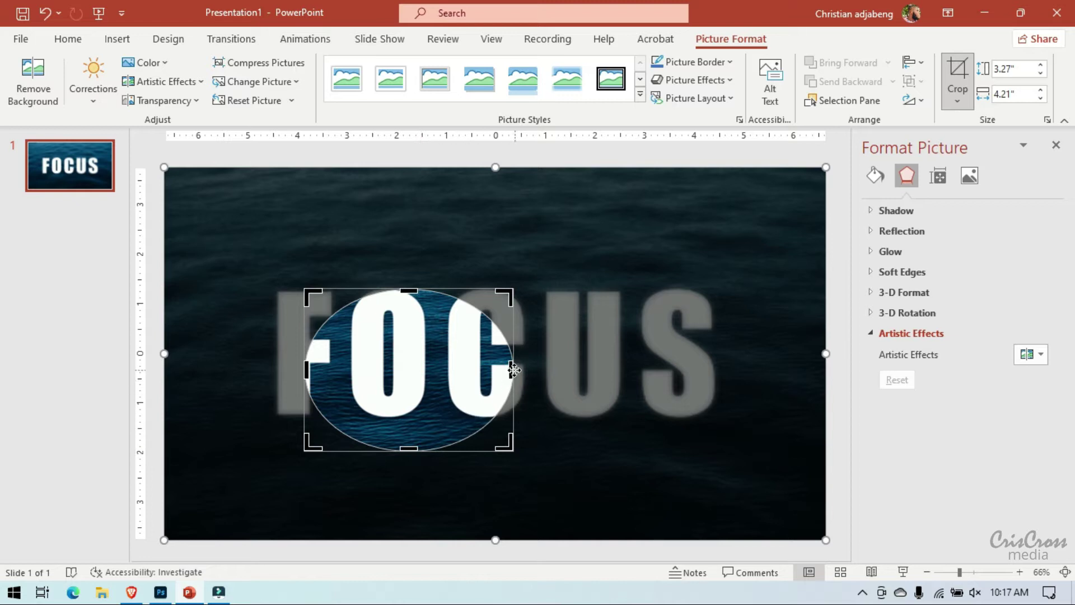
mouse_move(514, 370)
mouse_down()
mouse_move(451, 370)
mouse_move(463, 370)
mouse_up()
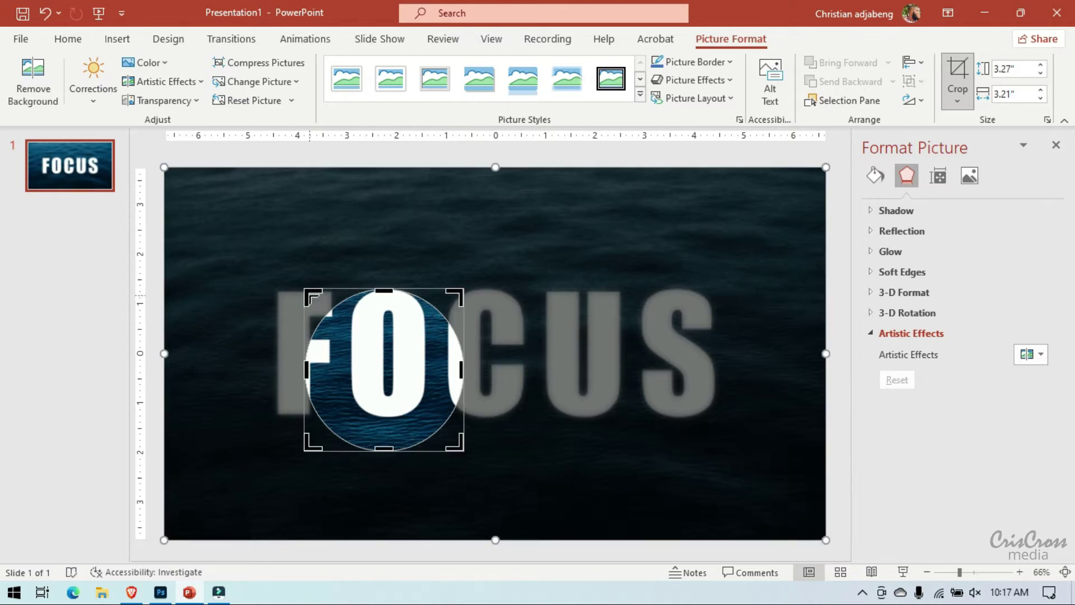
mouse_move(311, 299)
mouse_down()
mouse_move(302, 292)
mouse_move(329, 307)
mouse_move(319, 302)
mouse_up()
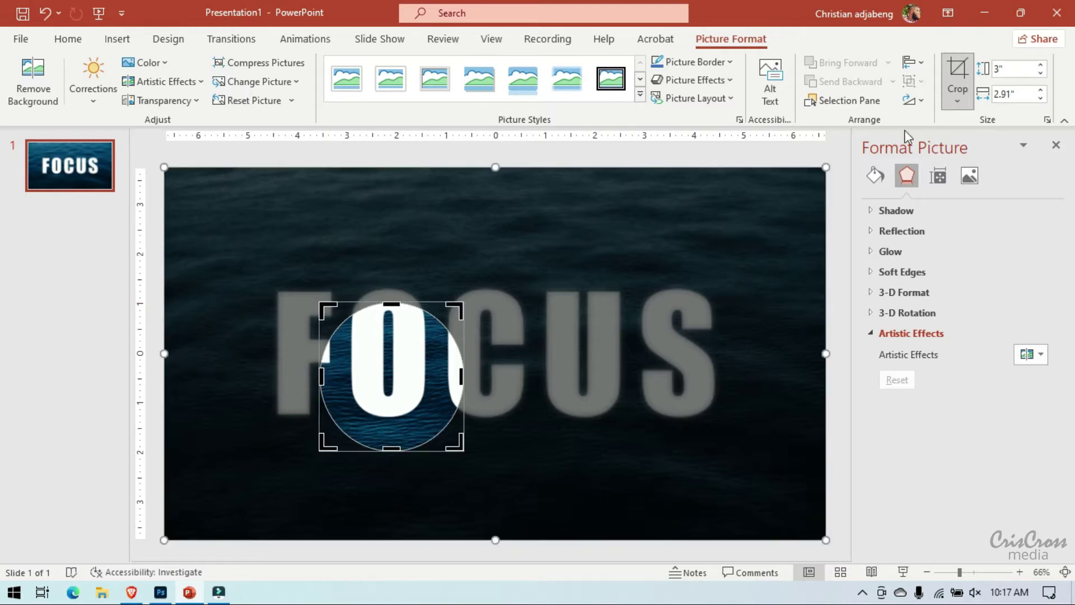
click(957, 70)
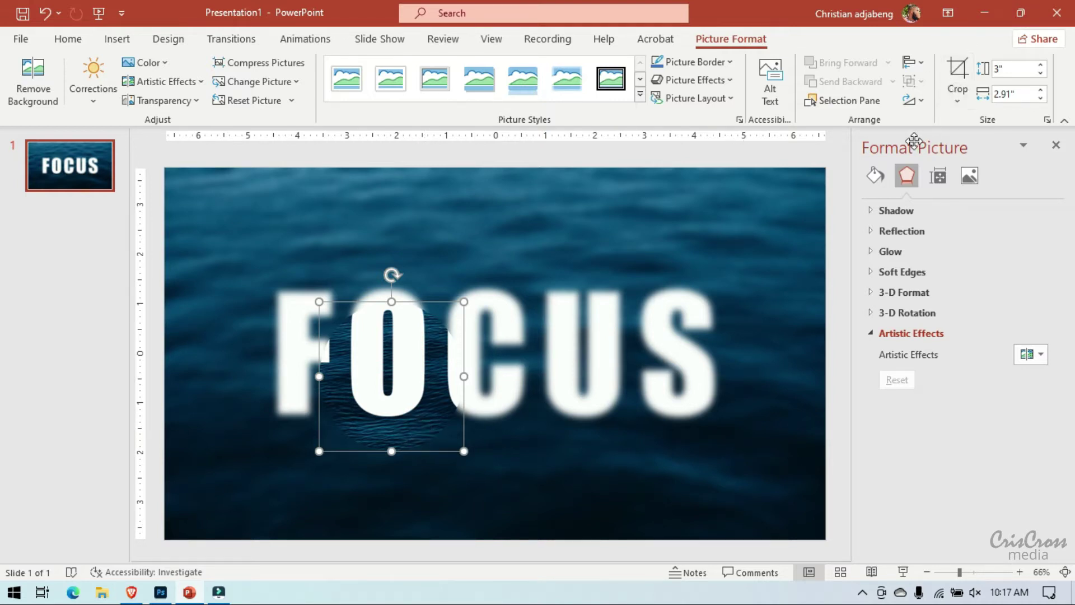
Give the circle a solid 0.75 pt pink outline chosen from More Colors.
click(875, 175)
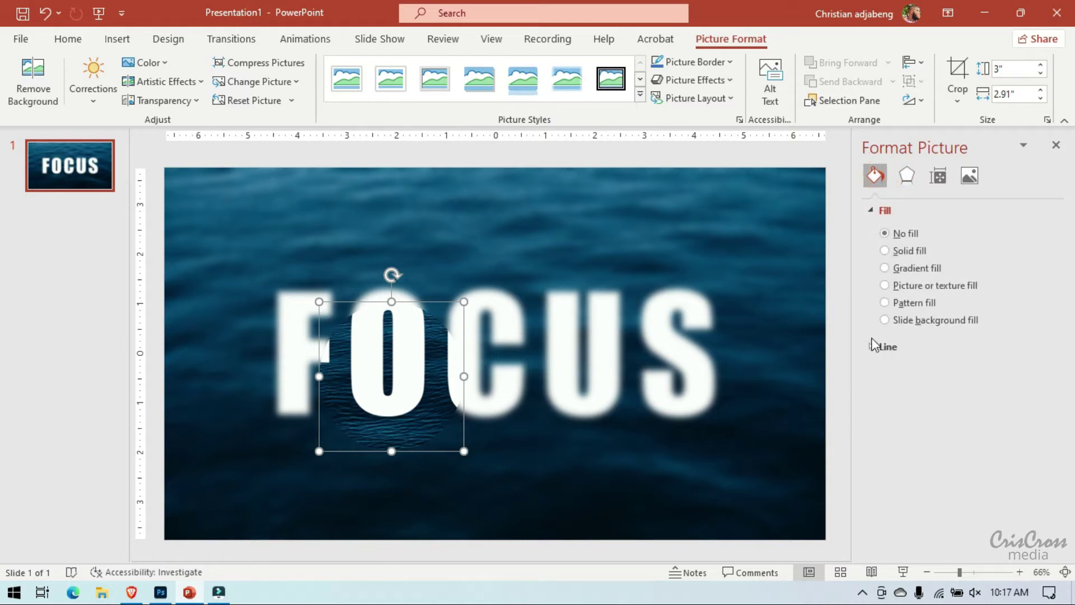
click(872, 351)
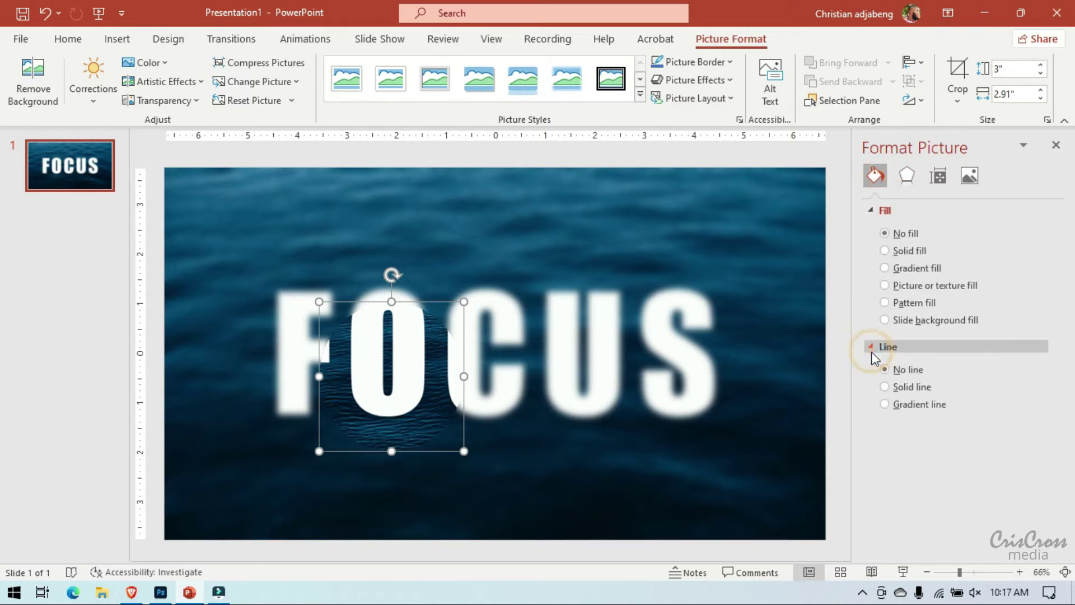
click(885, 386)
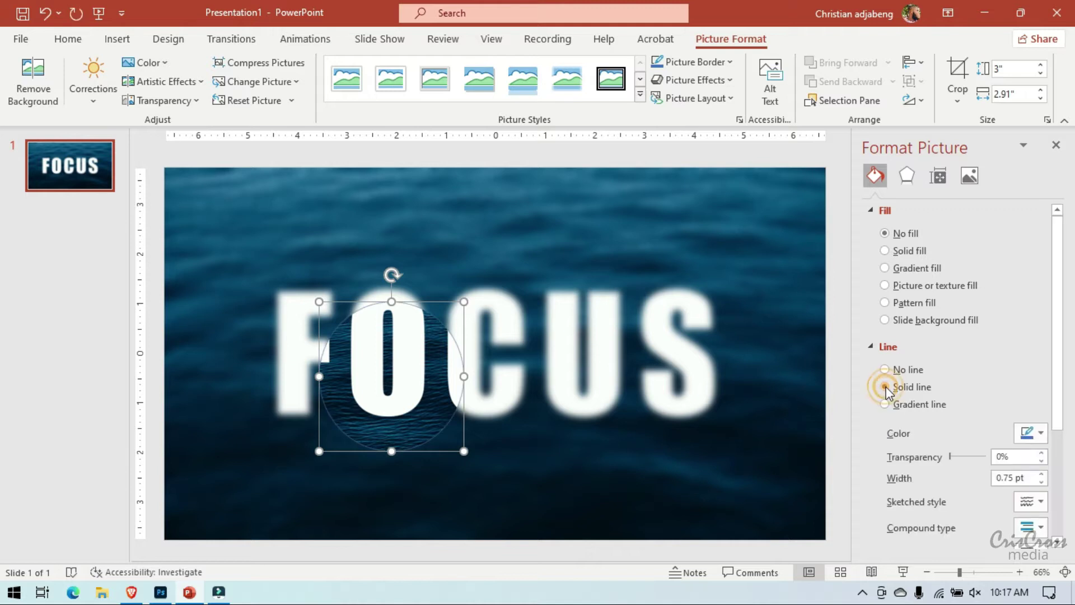
click(1040, 441)
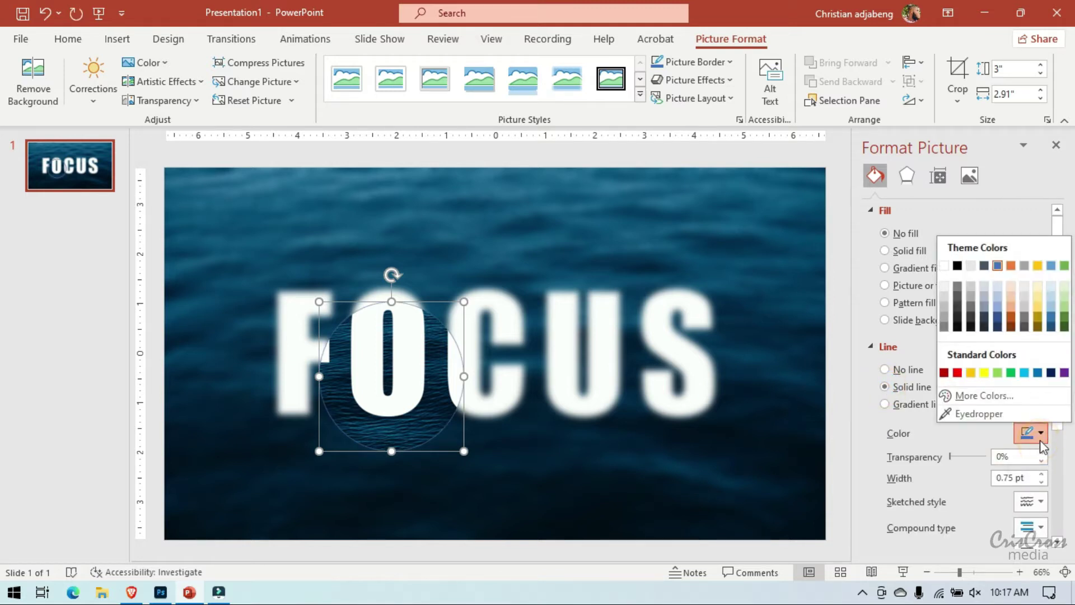
click(1051, 373)
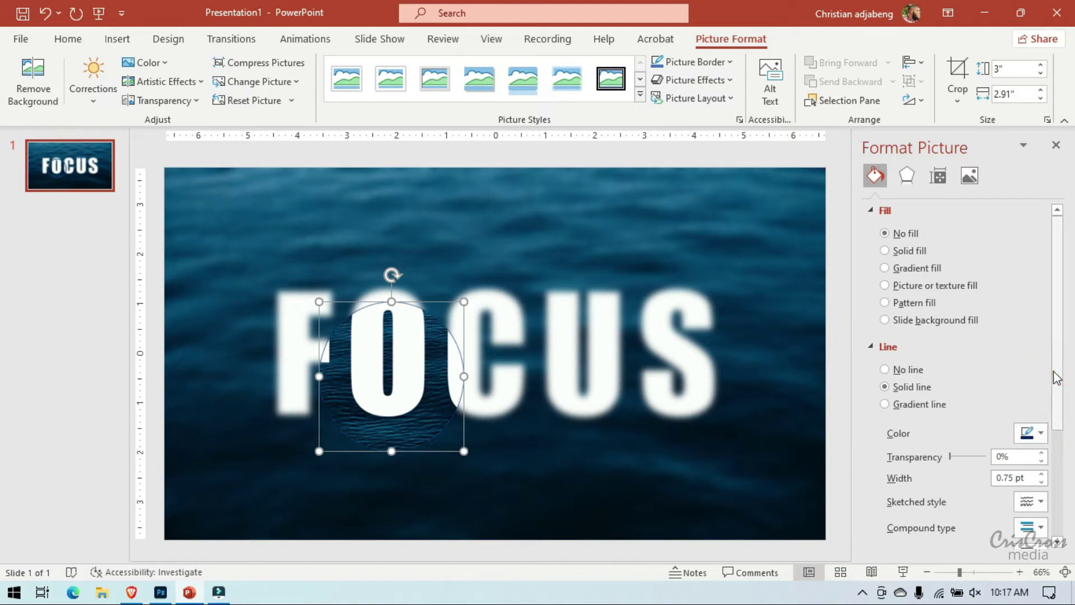
click(1042, 434)
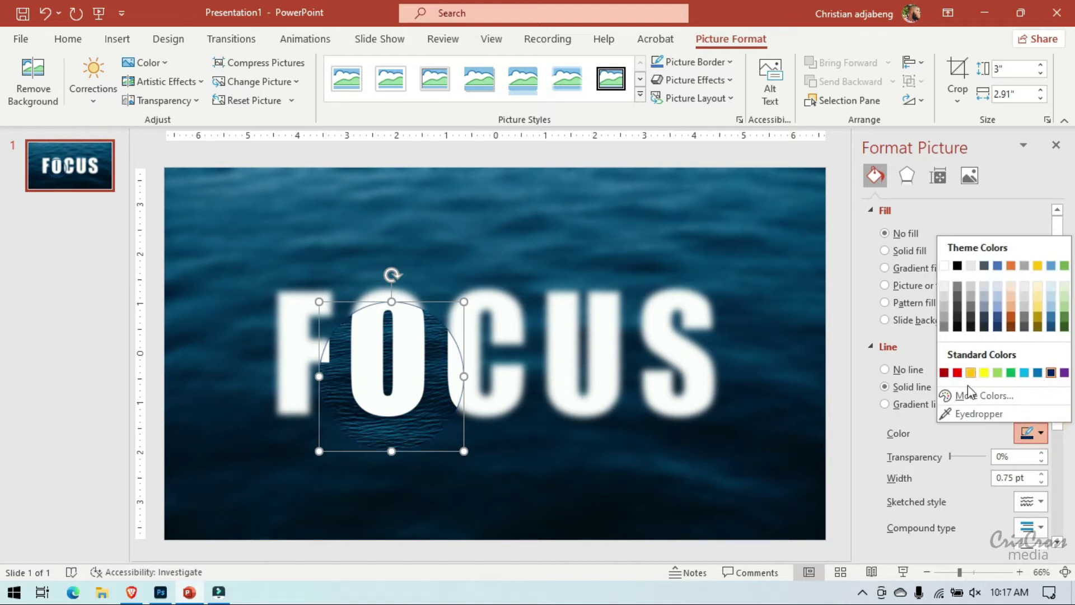
click(984, 396)
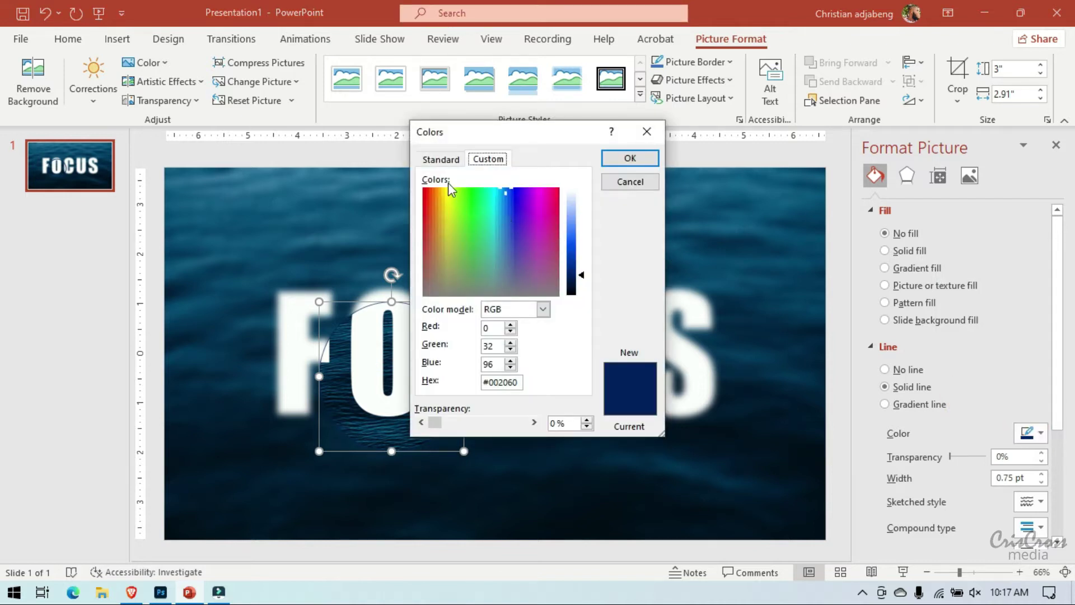
click(442, 160)
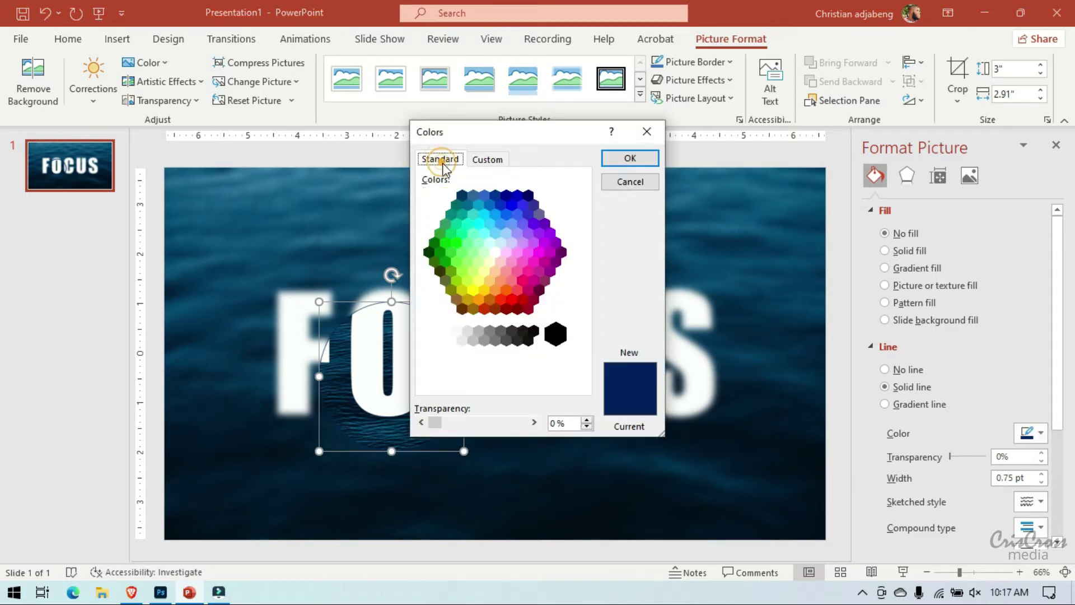
click(522, 280)
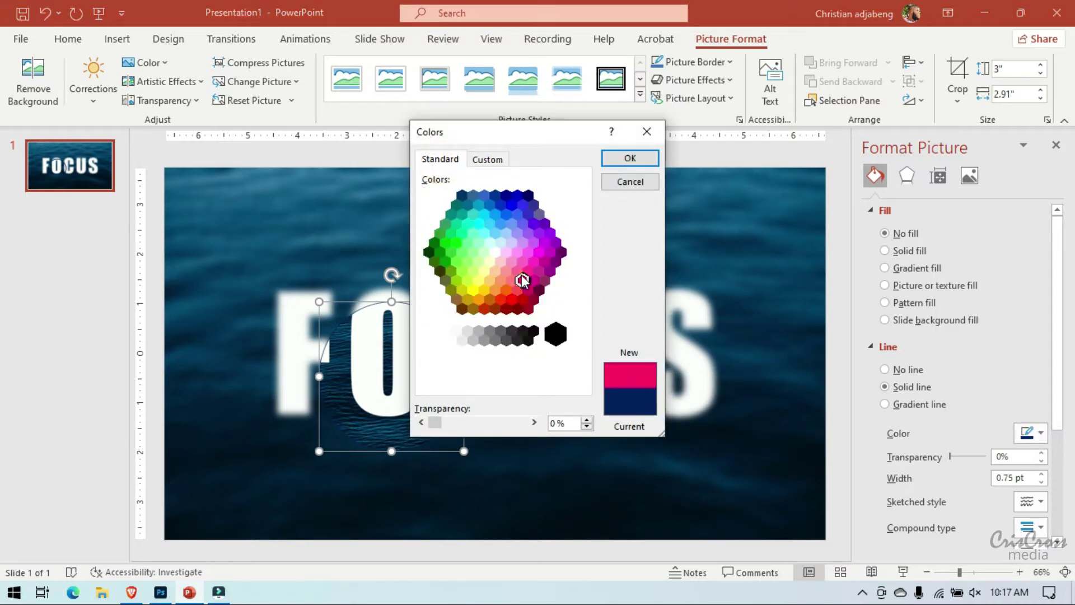
click(630, 159)
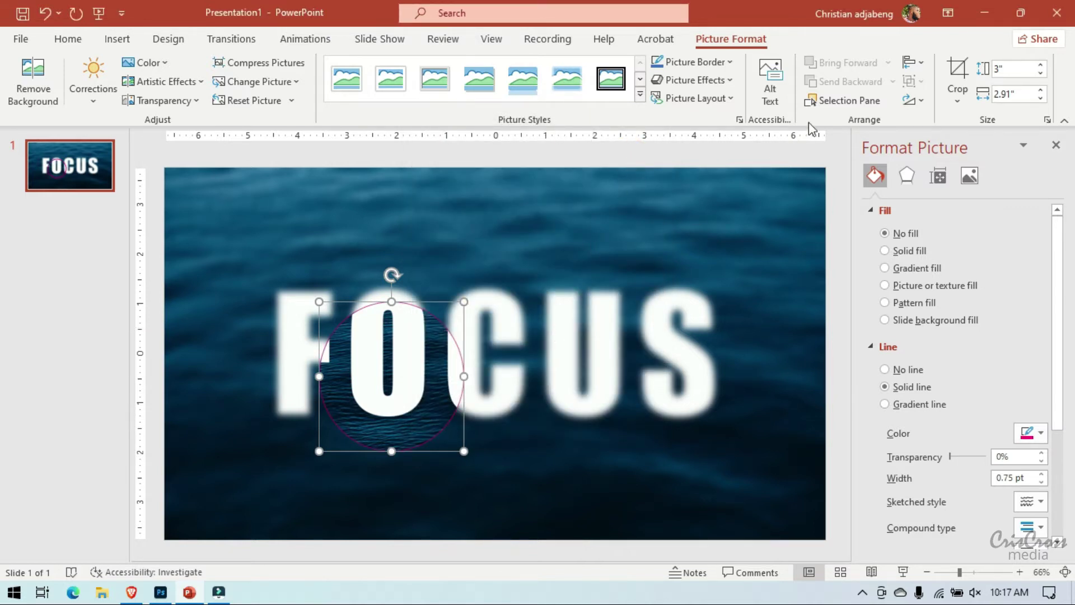
Re-crop the sharp circle to 2.93" × 2.78" and centre it on the blurred O.
click(958, 79)
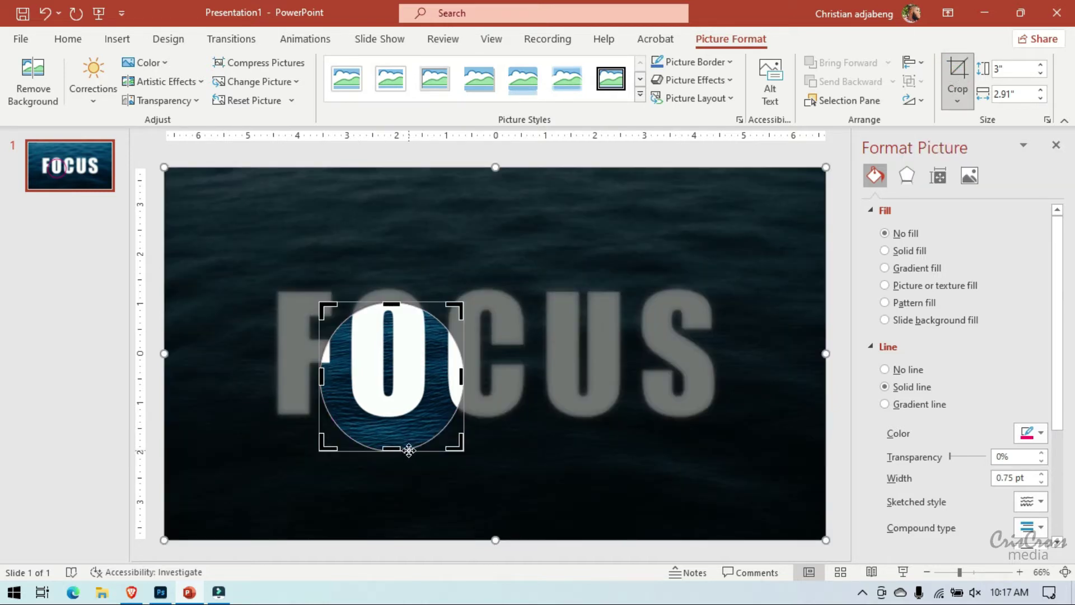
mouse_move(408, 446)
mouse_down()
mouse_move(391, 432)
mouse_move(408, 428)
mouse_up()
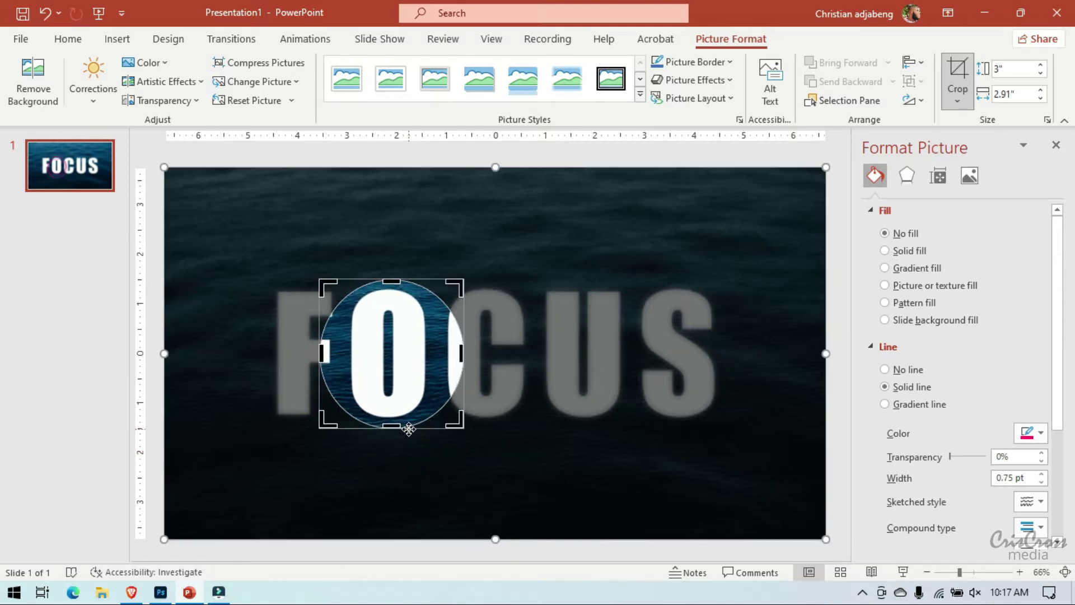
drag(319, 427, 328, 417)
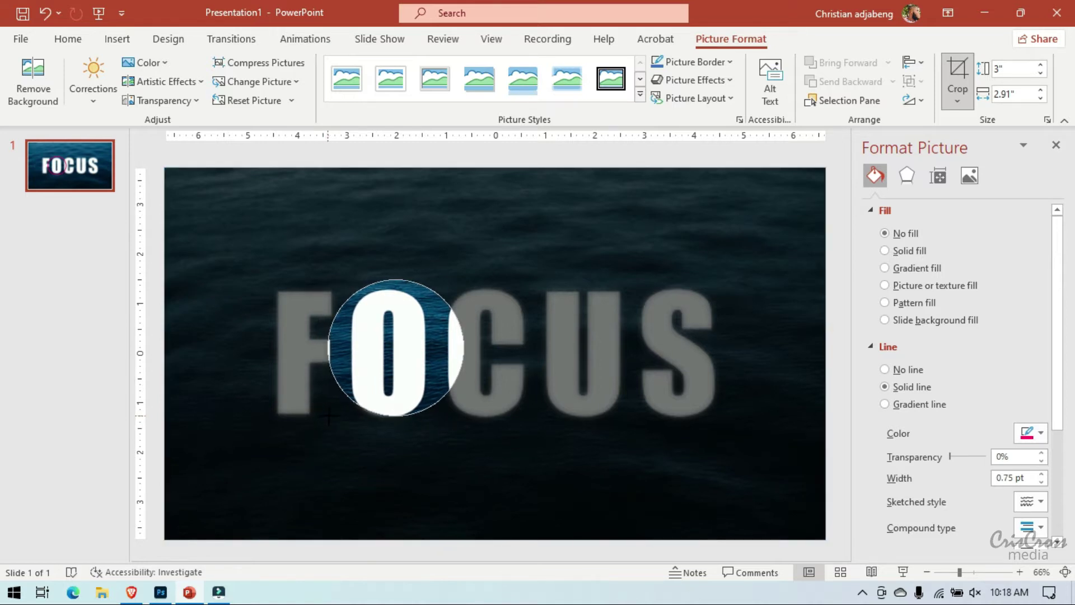
drag(329, 417, 325, 424)
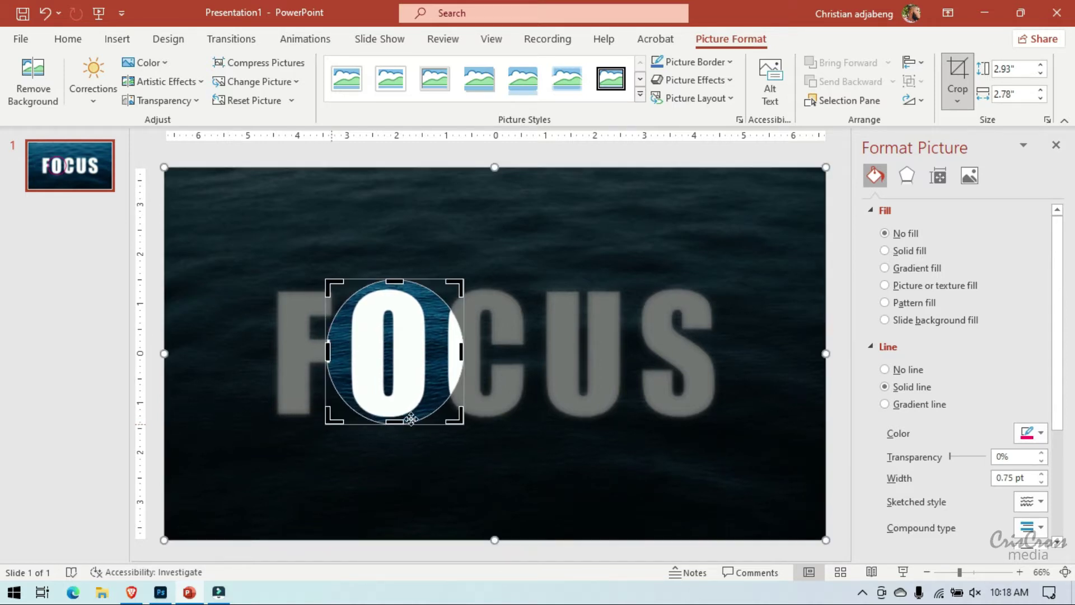
drag(404, 421, 391, 423)
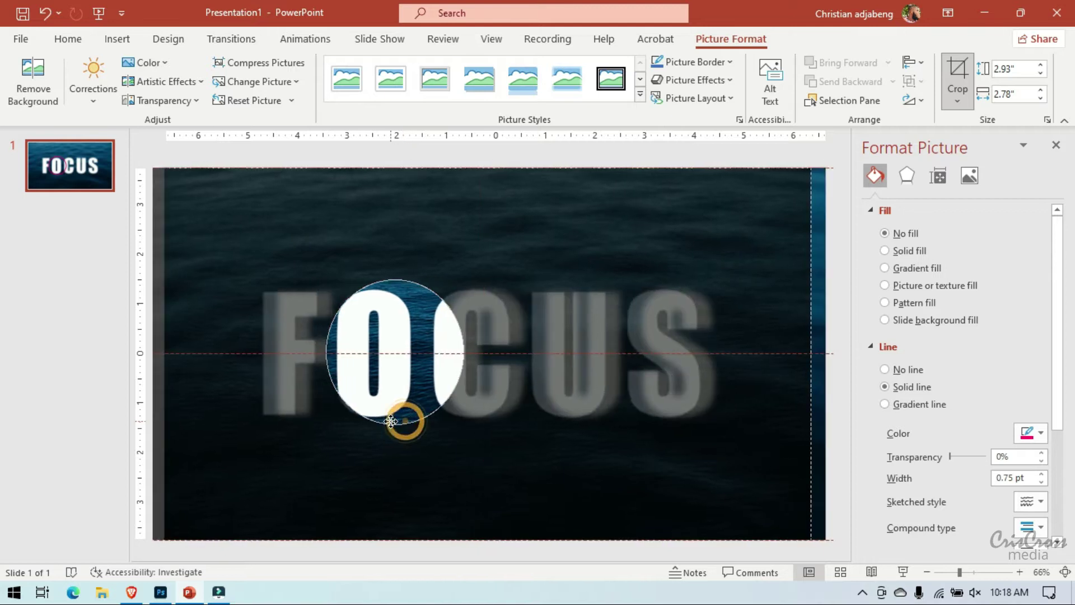
click(45, 13)
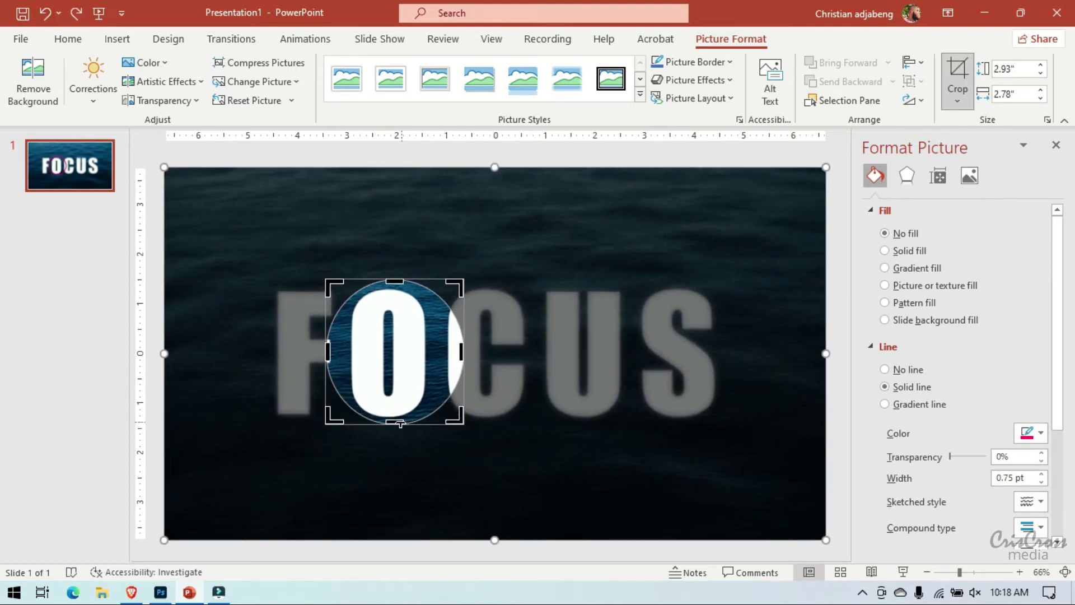
drag(409, 423, 402, 429)
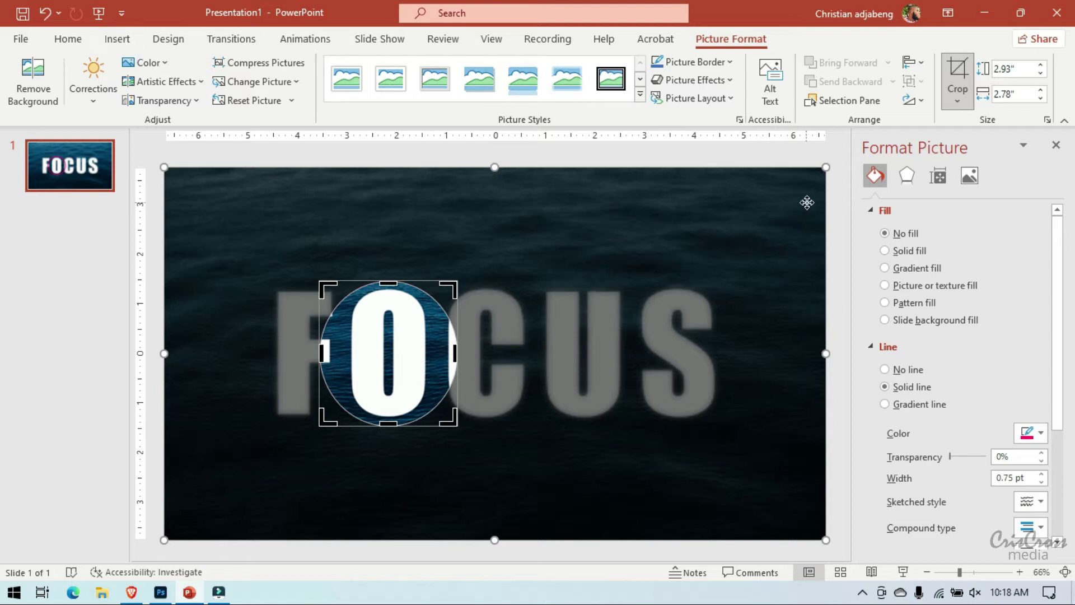
Finish cropping and change the O spotlight circle's outline from pink to light blue.
click(957, 70)
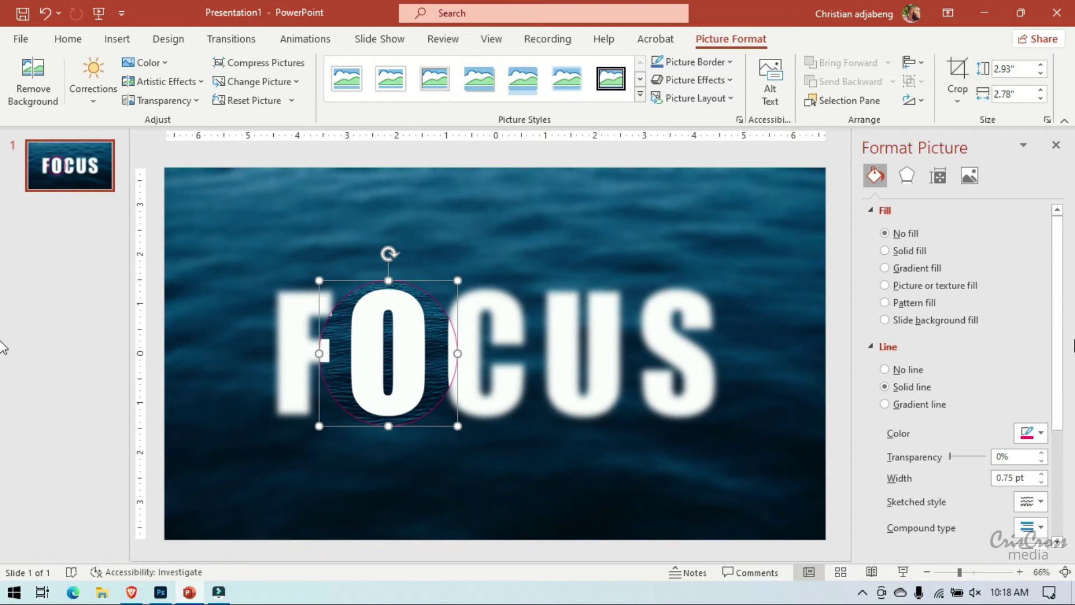
click(1030, 433)
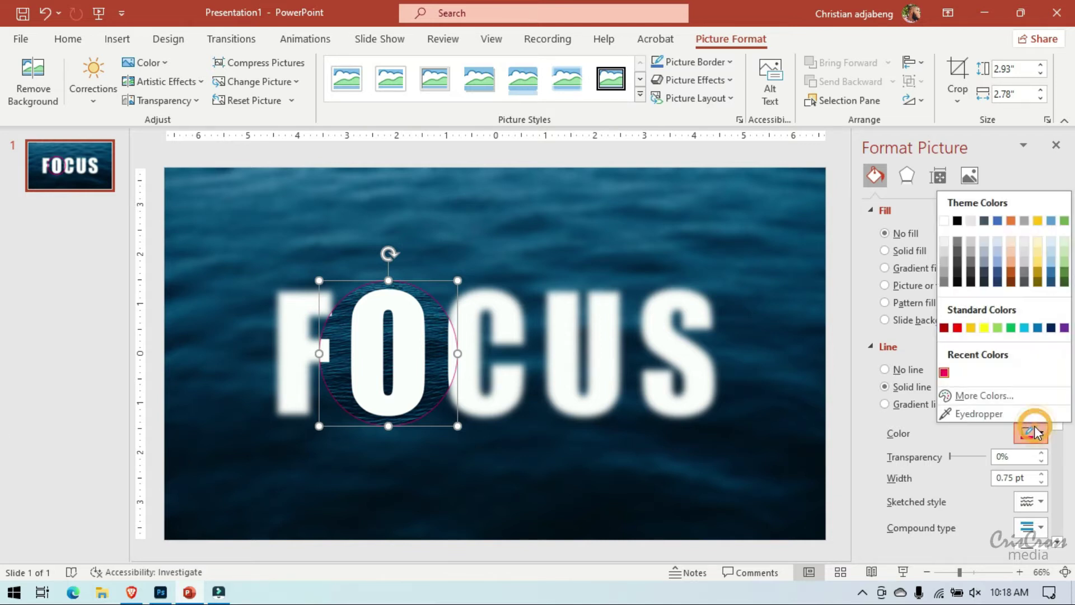
click(1024, 328)
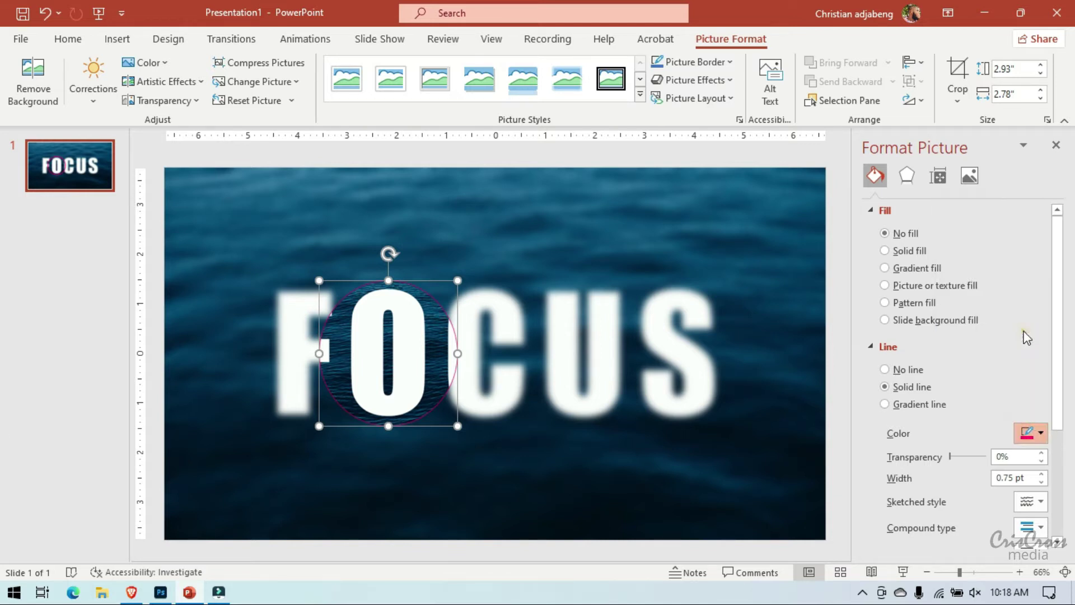
click(839, 316)
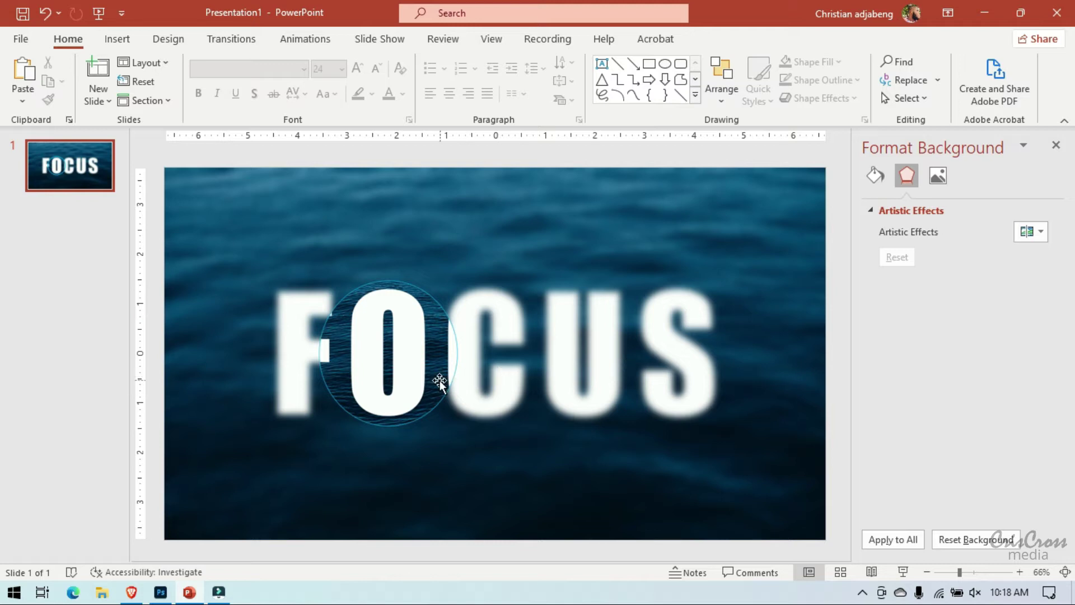
Duplicate slide 1 to create a second slide.
right_click(79, 167)
key(Escape)
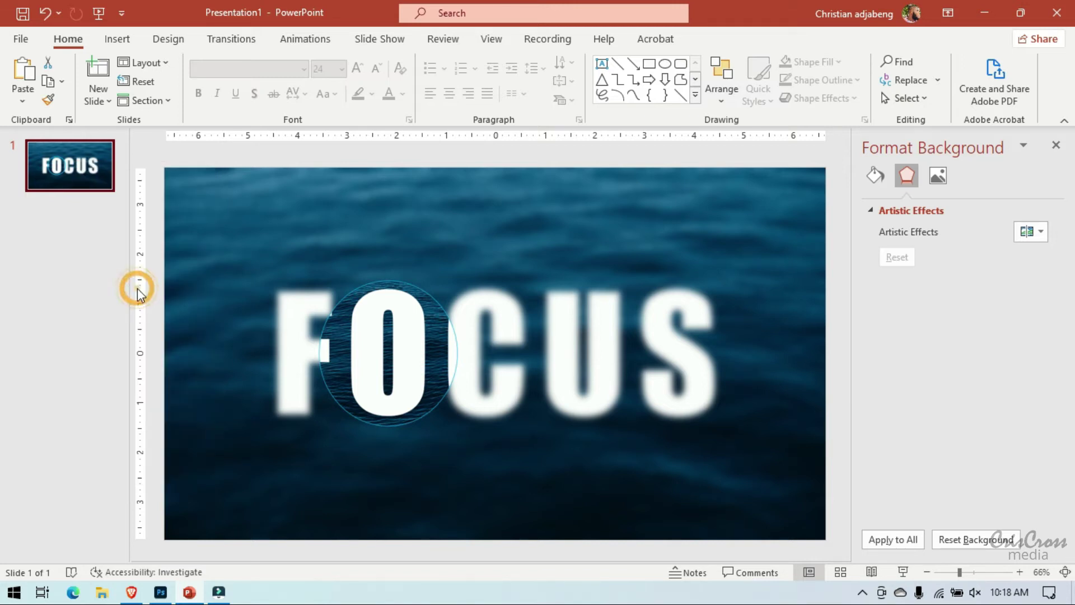
key(ctrl+d)
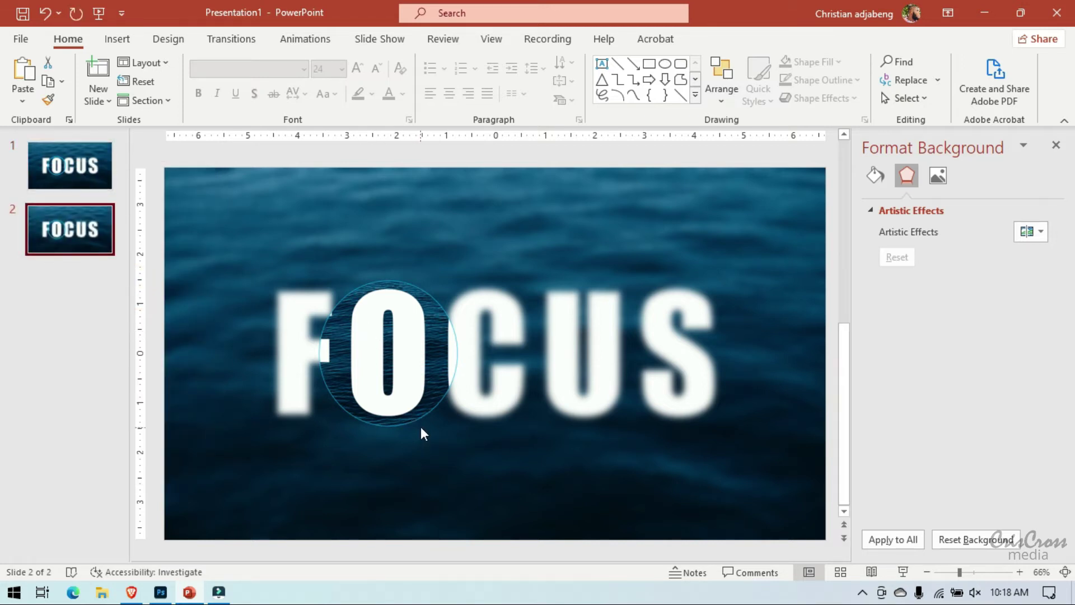
On slide 2, reposition the sharp circular spotlight over the letter F using Crop.
click(443, 393)
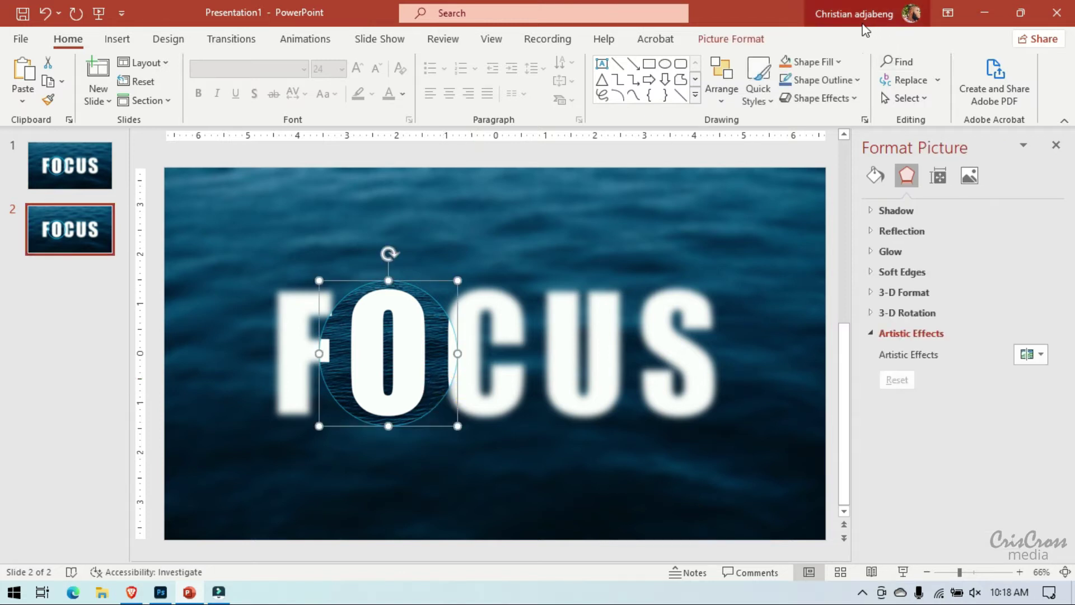
click(750, 39)
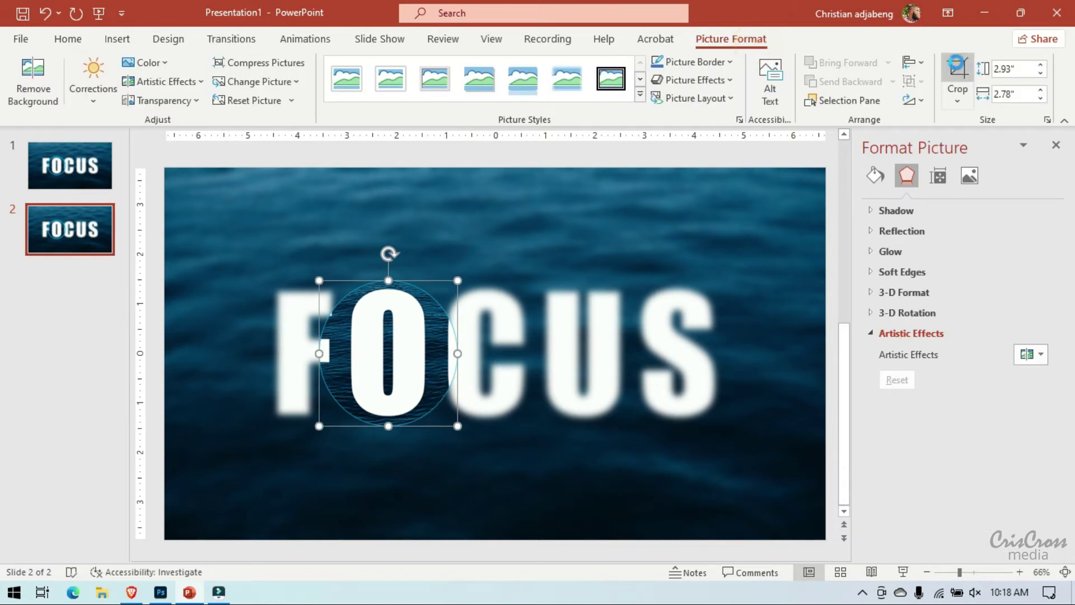
click(957, 65)
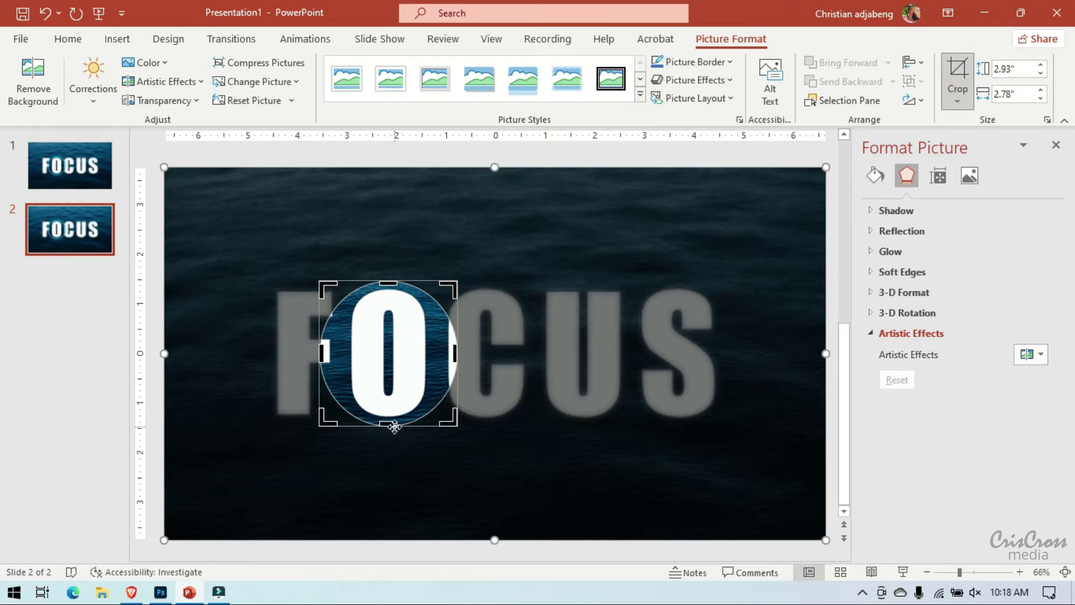
mouse_move(394, 426)
mouse_down()
mouse_move(317, 451)
mouse_move(315, 461)
mouse_up()
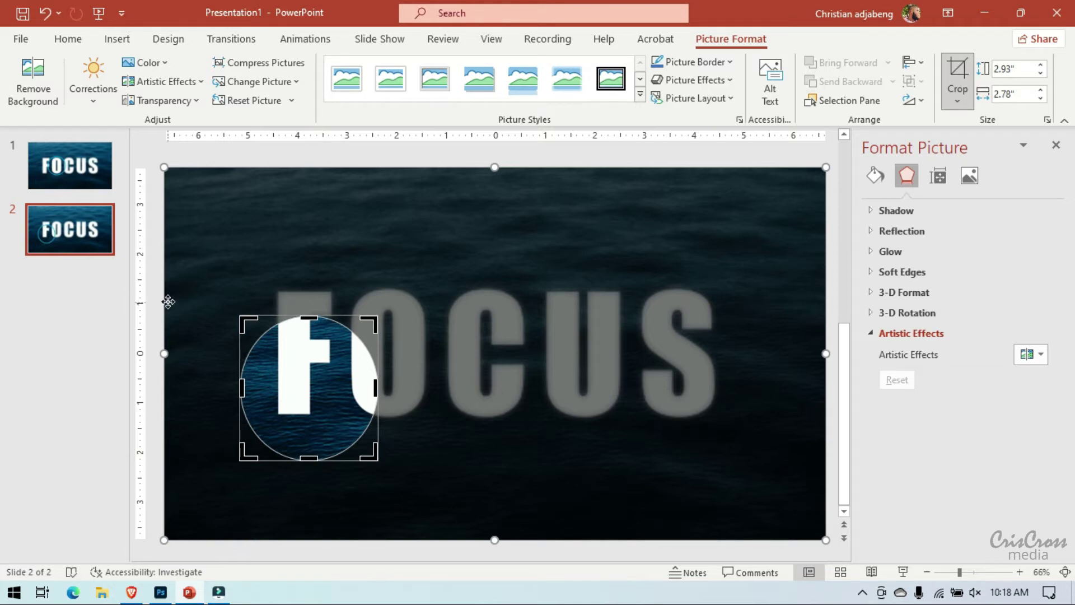
click(964, 70)
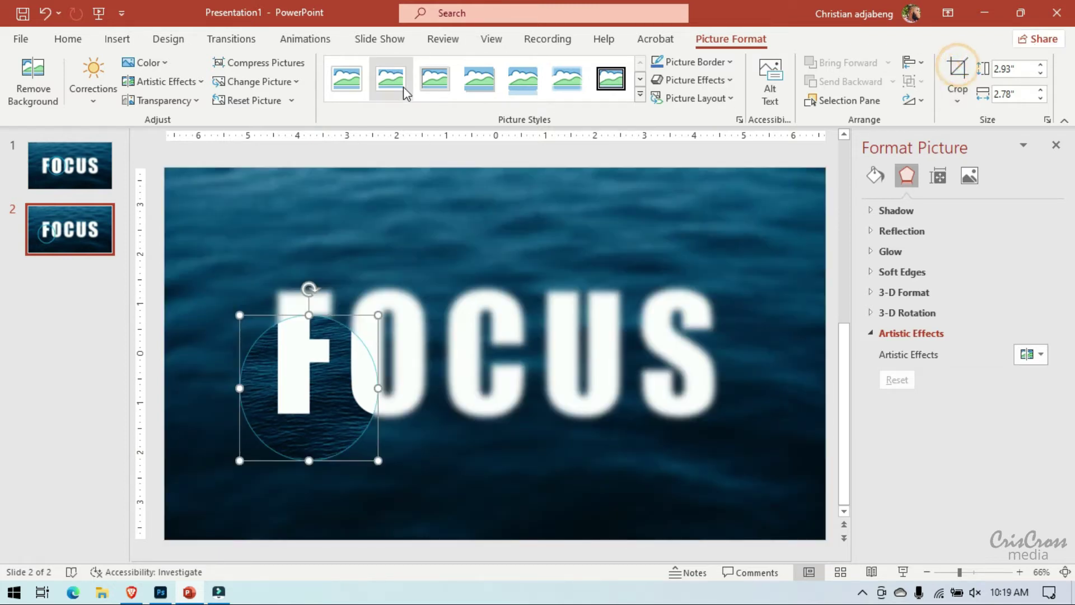
Duplicate slide 2, move slide 3's spotlight over the C, then duplicate slide 3 as slide 4.
right_click(67, 227)
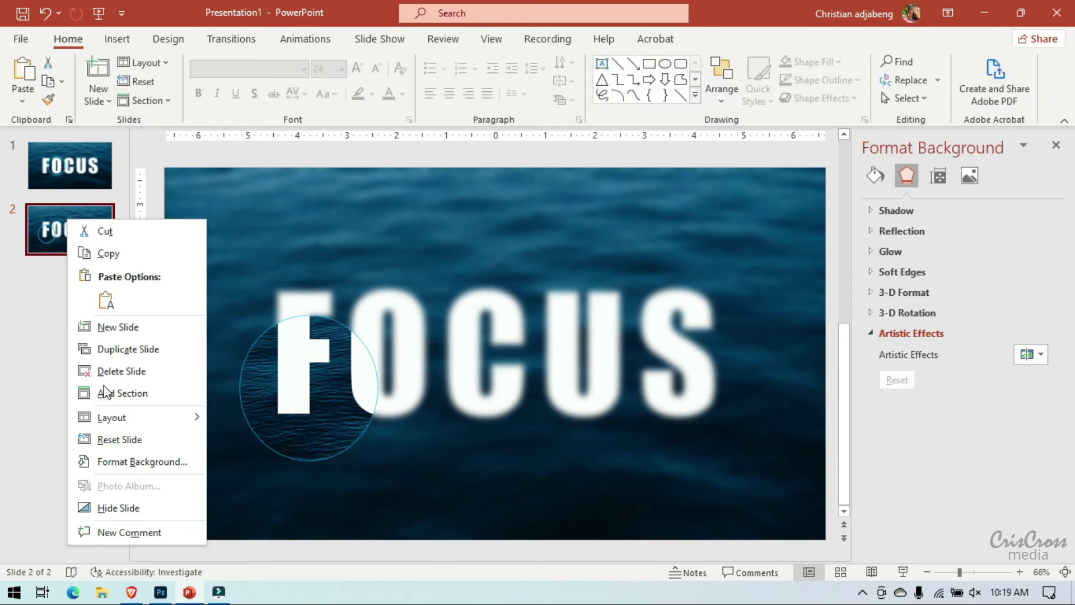
click(118, 350)
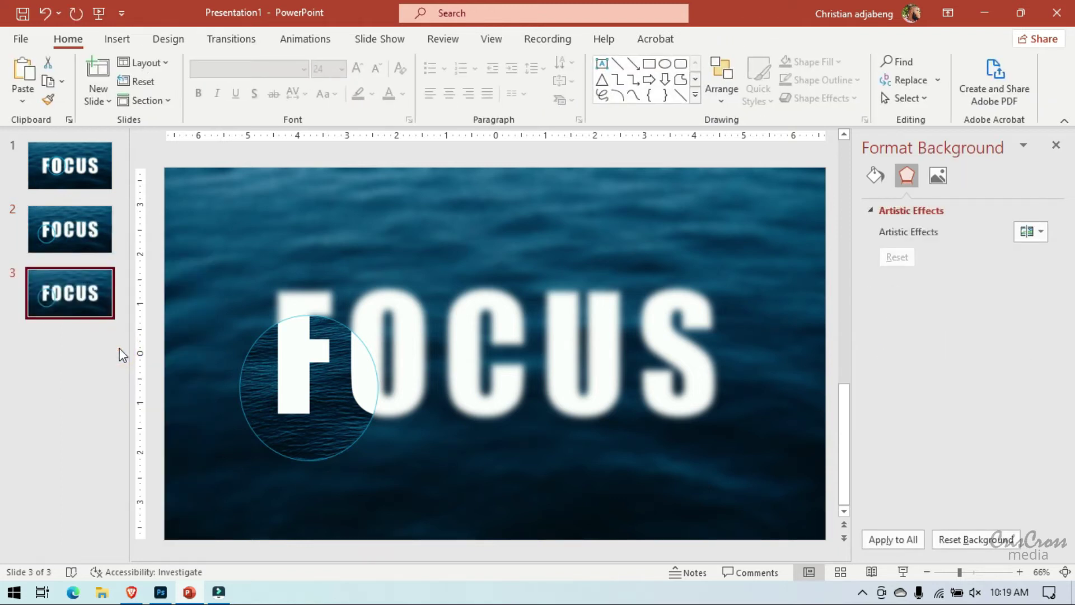
click(355, 432)
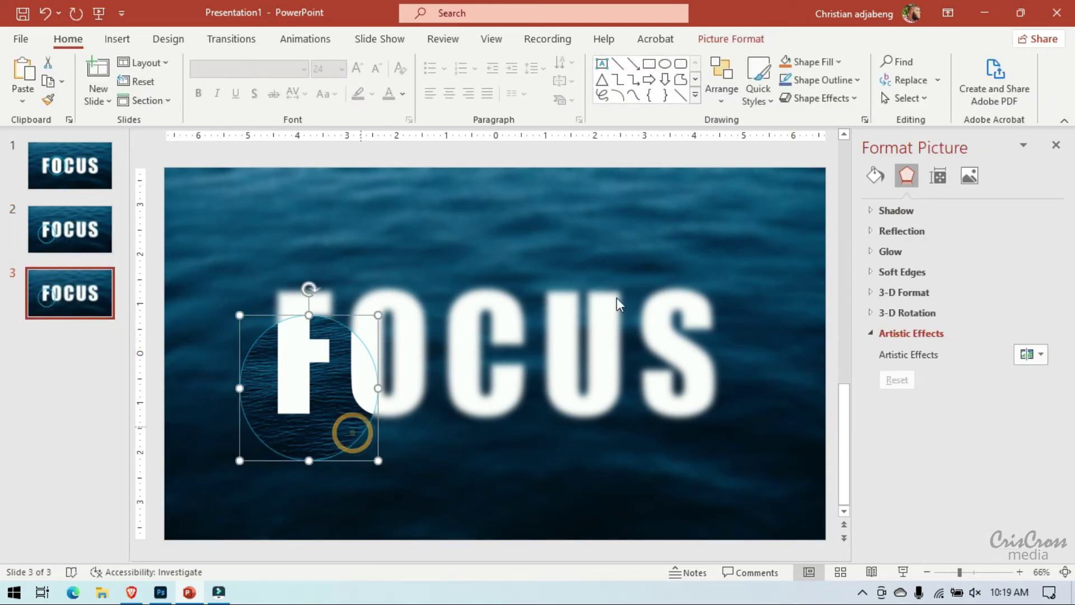
click(731, 39)
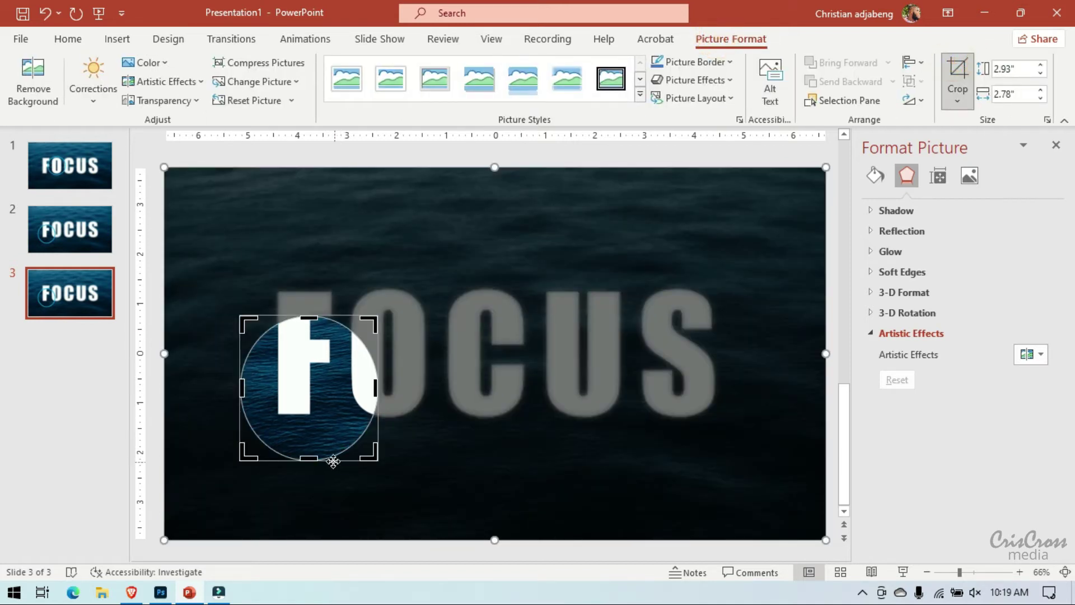
drag(316, 459, 485, 412)
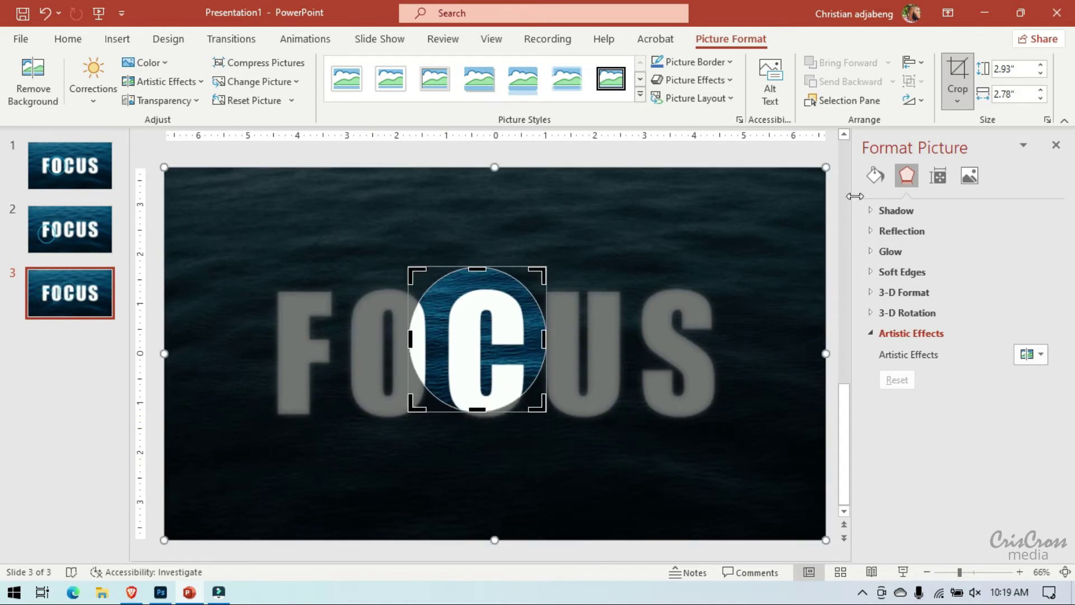
click(962, 75)
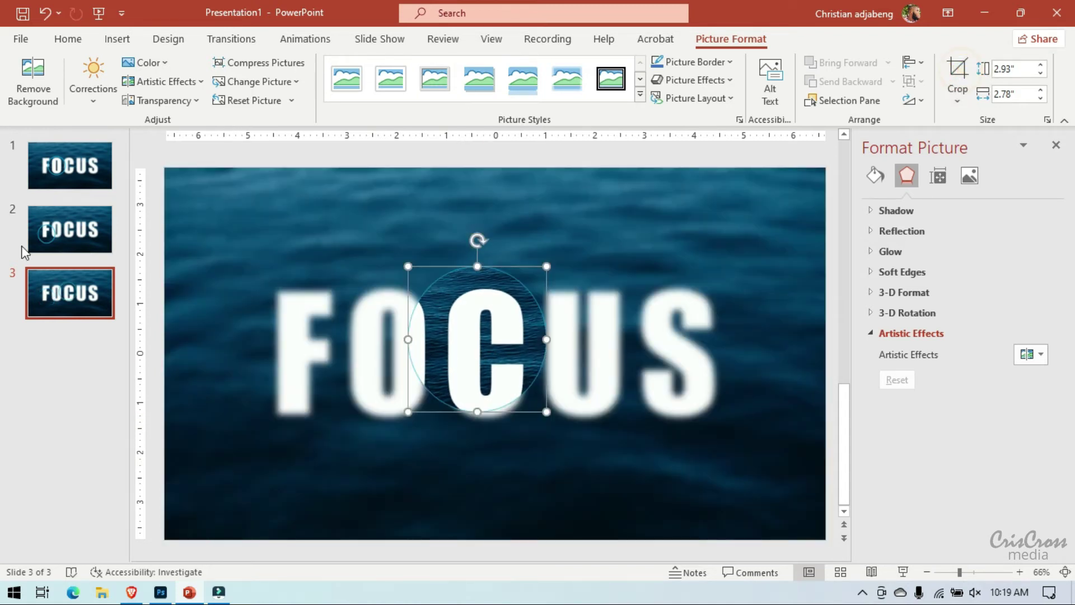
right_click(56, 289)
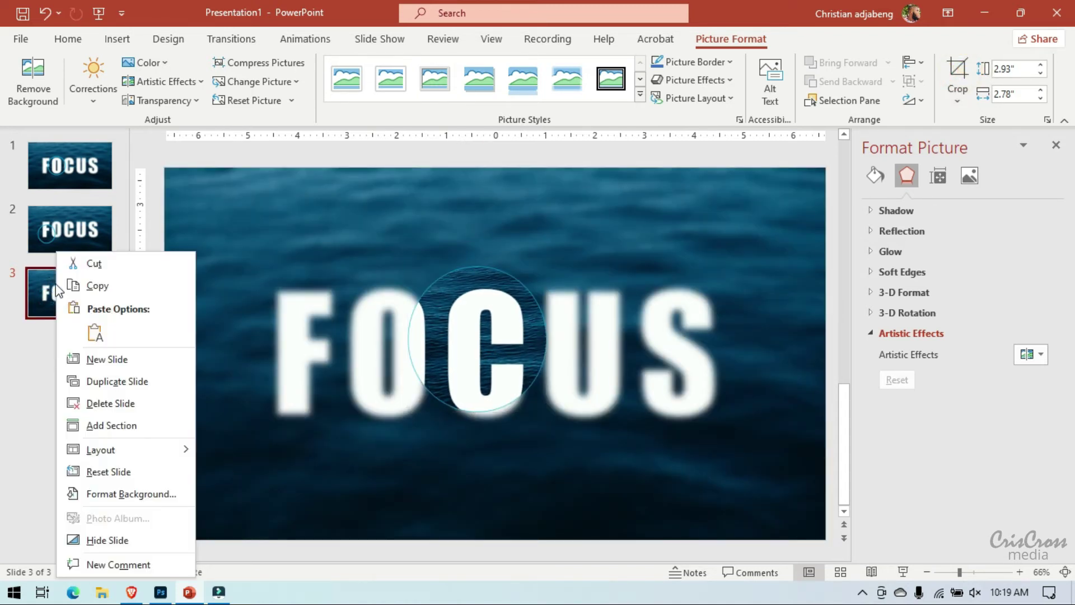
click(117, 382)
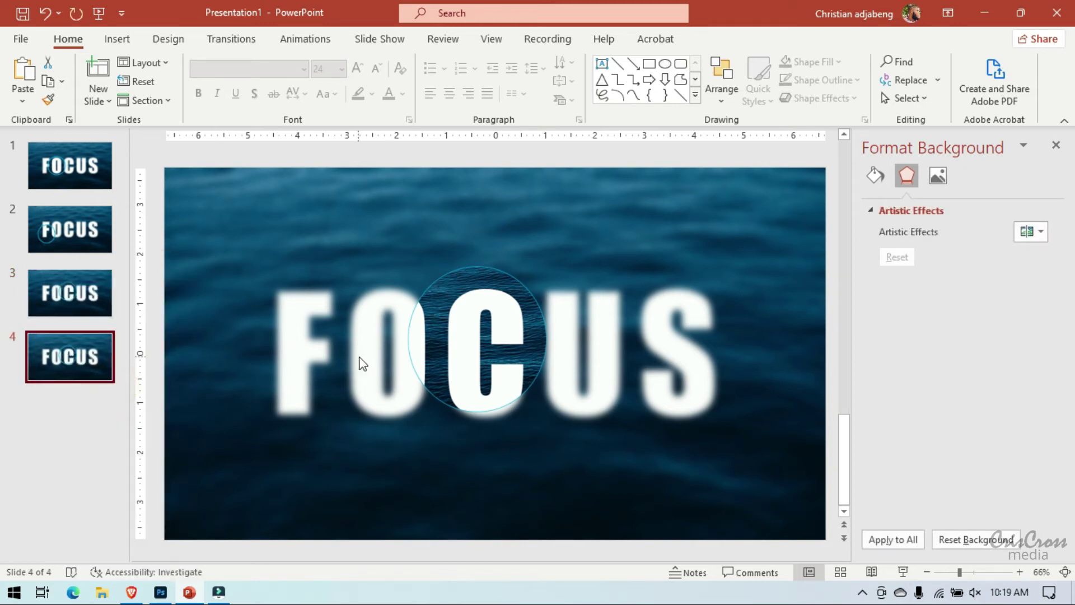
Crop-reposition slide 4's sharp circular spotlight from the C over the letter U.
click(490, 359)
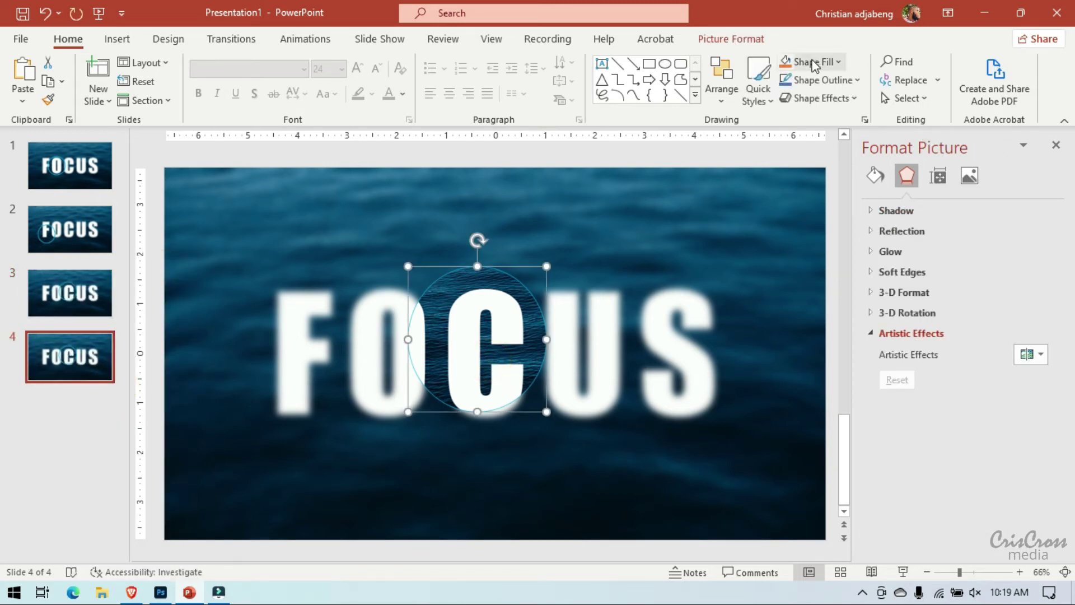
click(731, 39)
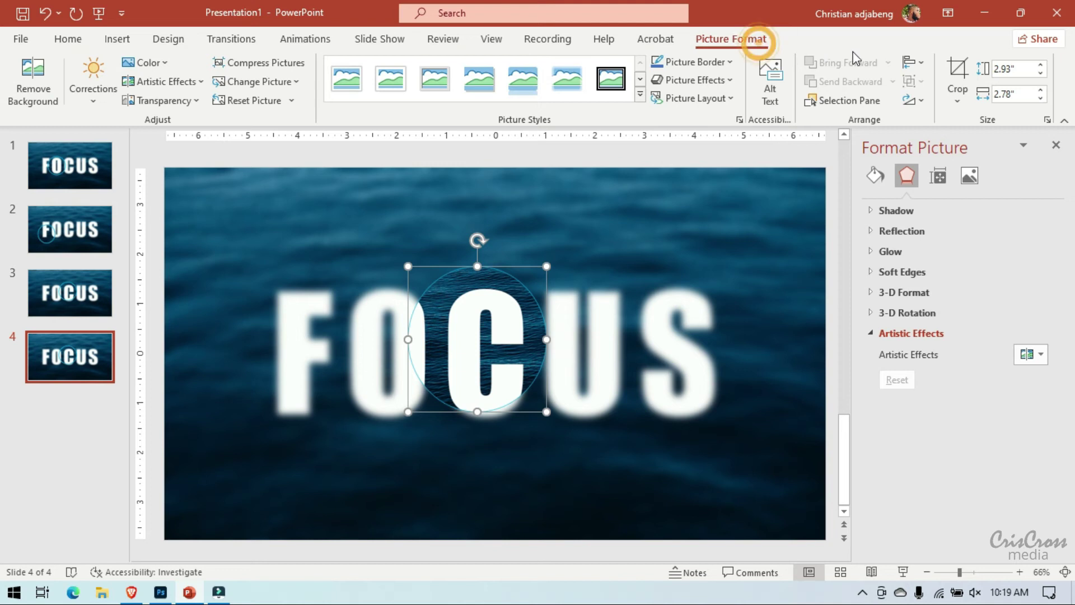
click(957, 70)
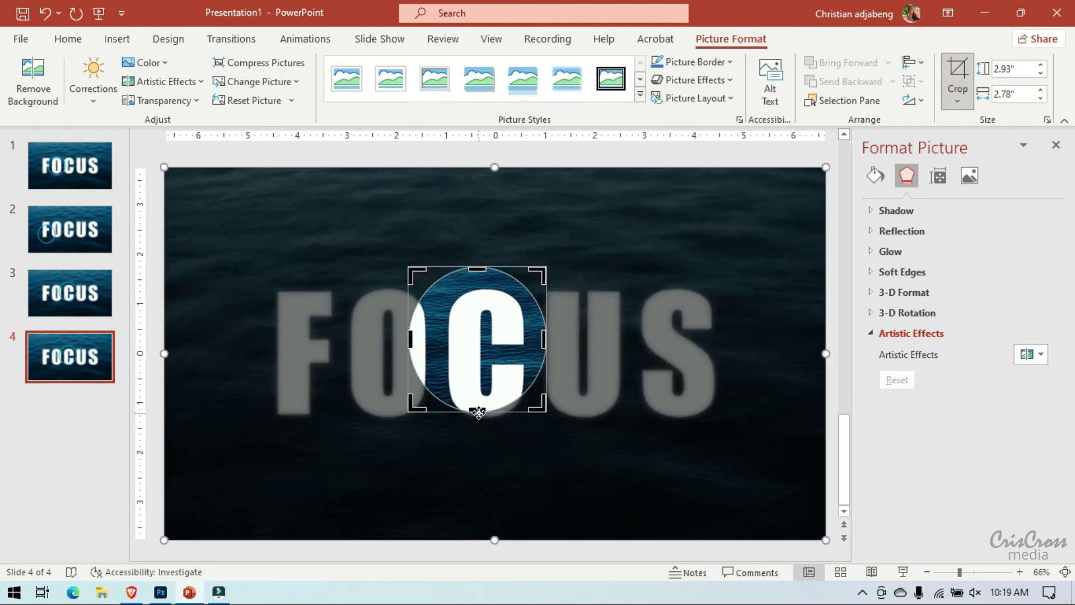
drag(478, 413, 600, 436)
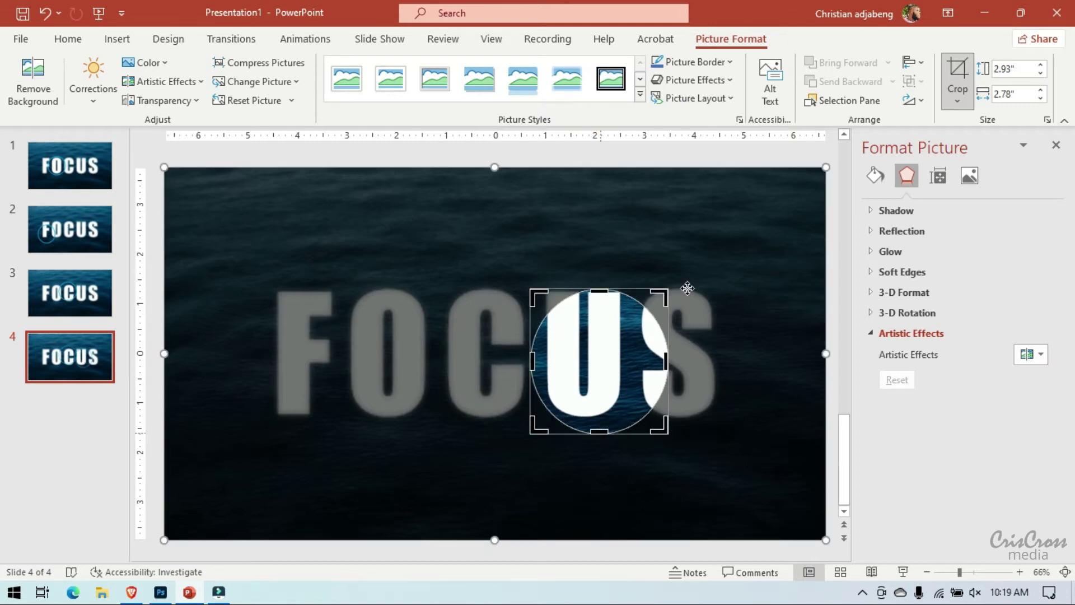
click(957, 72)
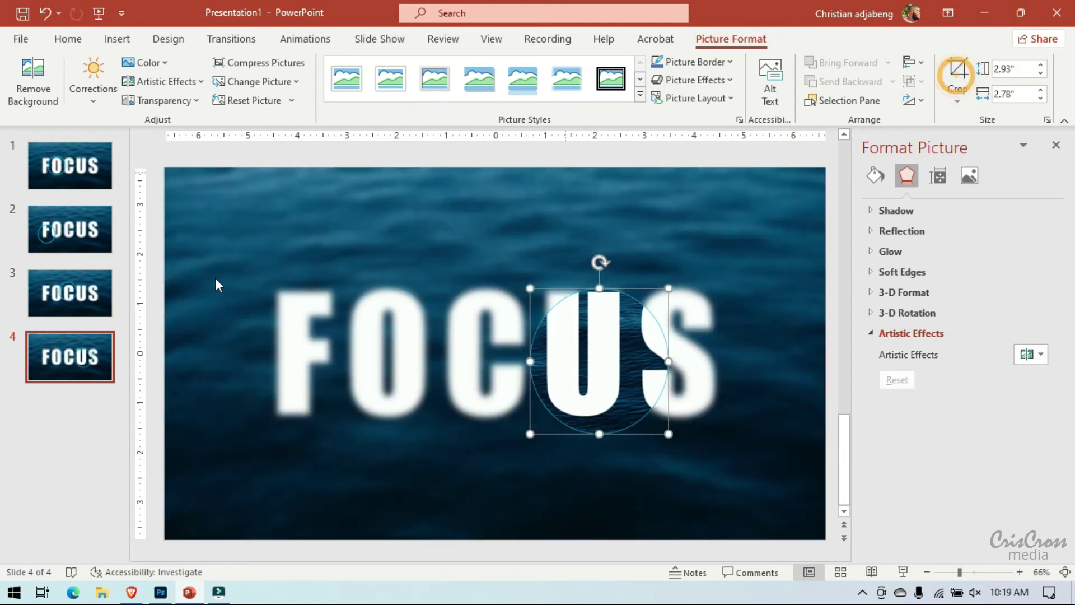
right_click(48, 358)
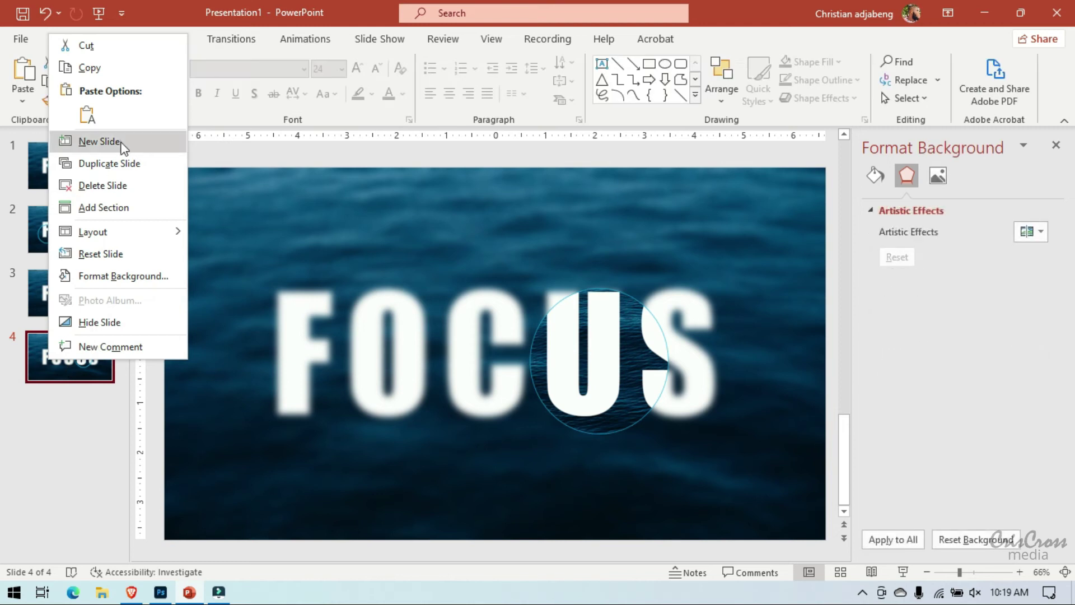
Duplicate slide 4 into slide 5 and move its spotlight circle over the S.
click(112, 163)
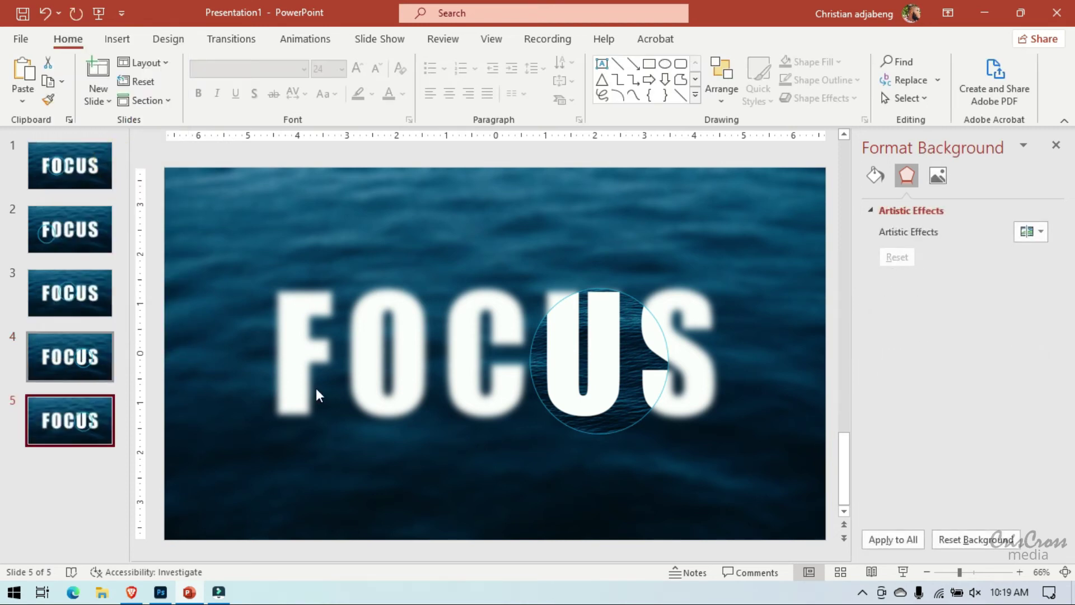
click(594, 378)
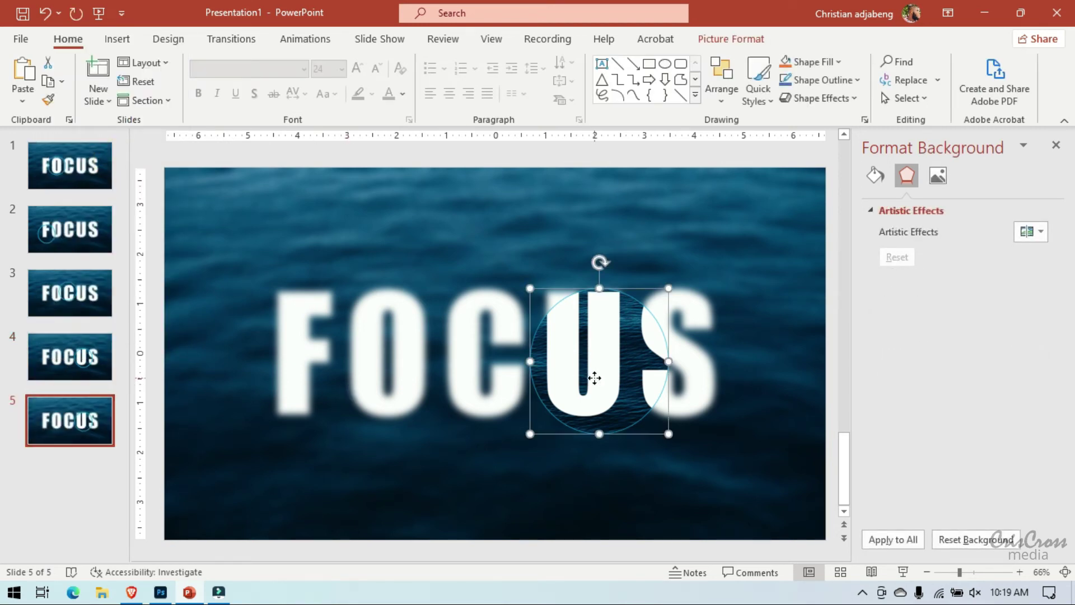
click(731, 39)
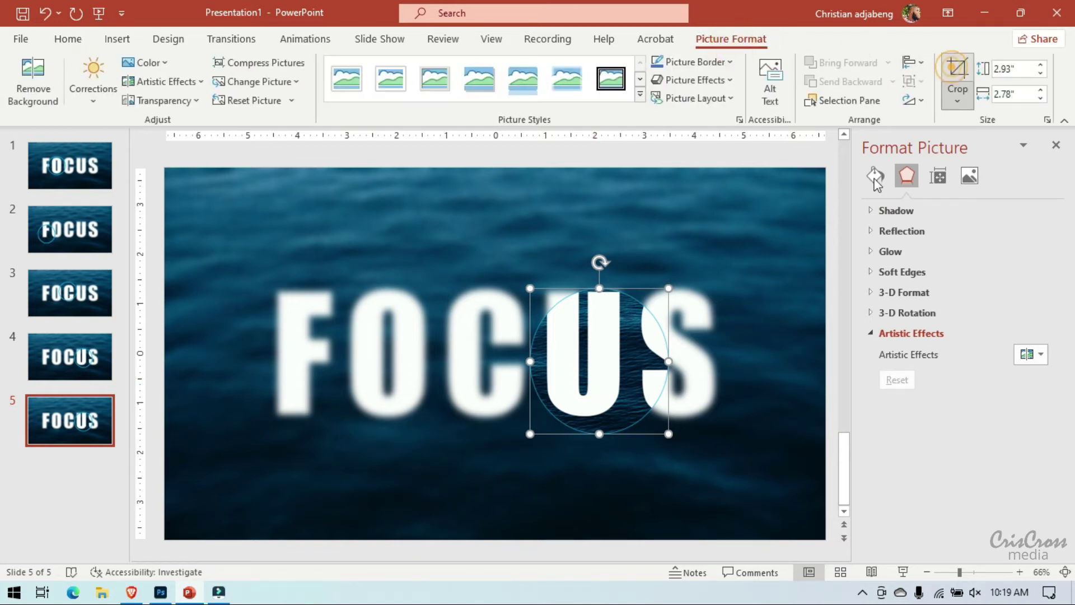
click(957, 70)
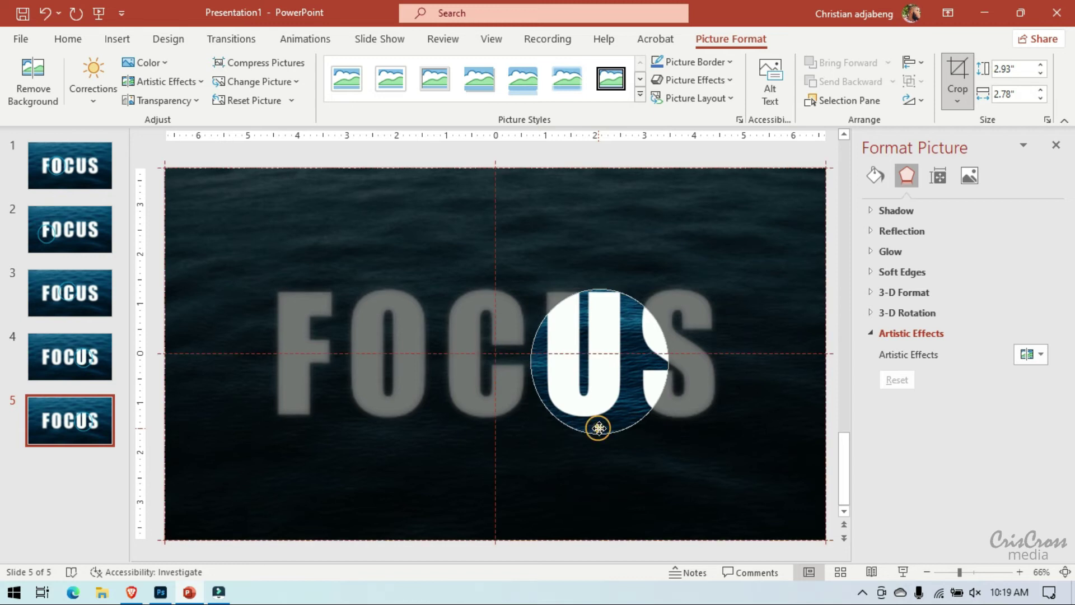
drag(598, 428, 661, 435)
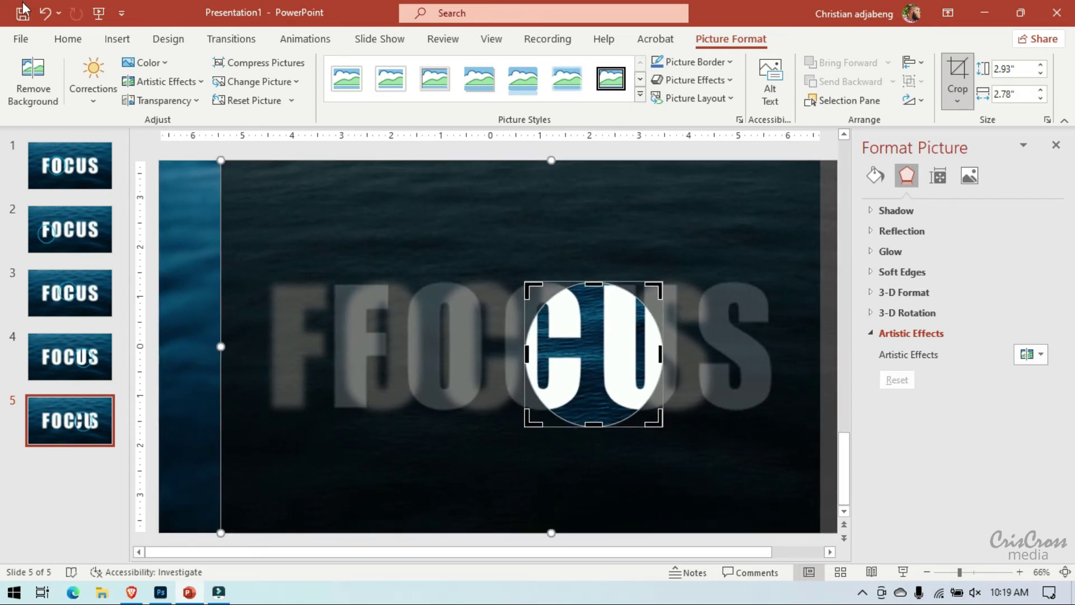
click(45, 13)
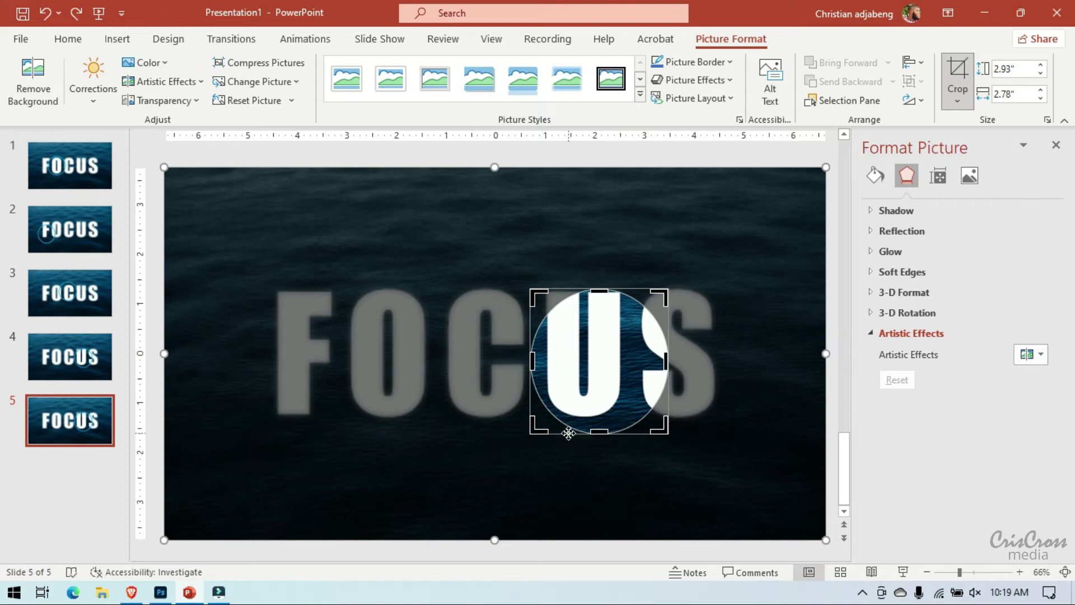
drag(568, 433, 676, 407)
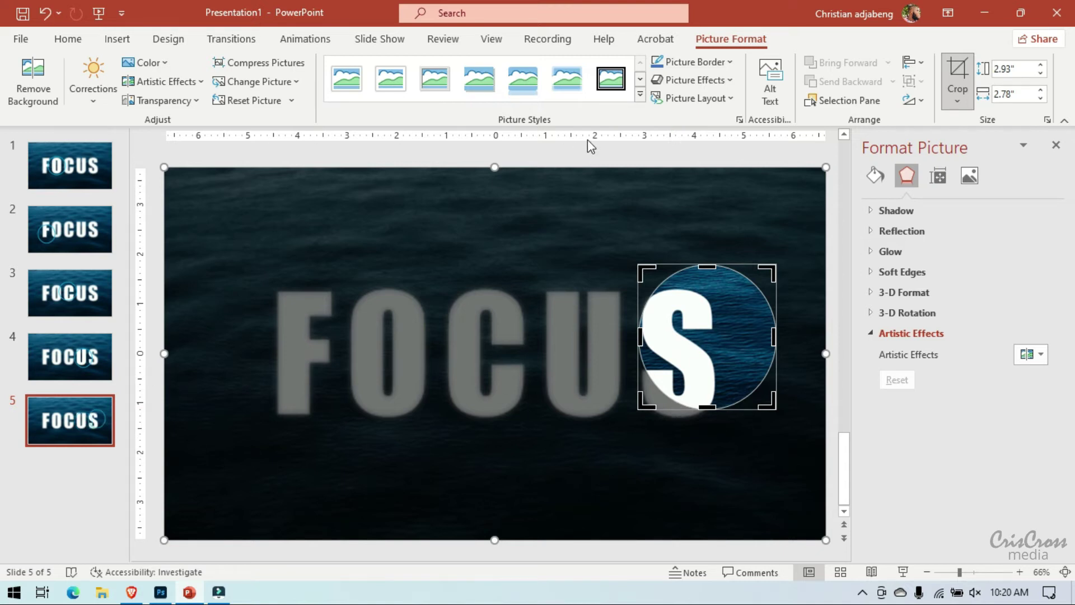
click(958, 70)
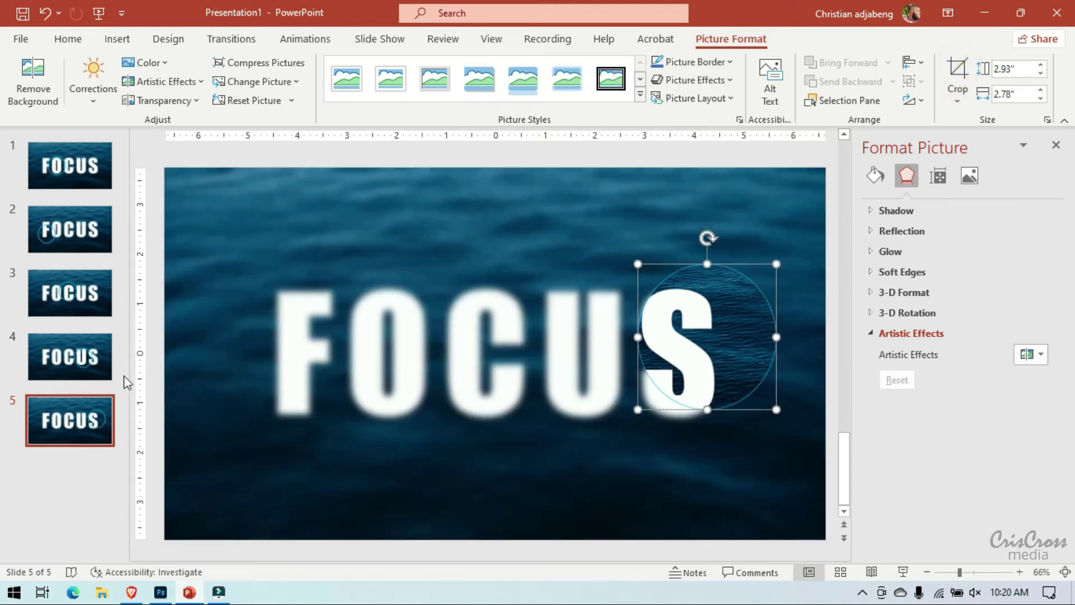
right_click(93, 418)
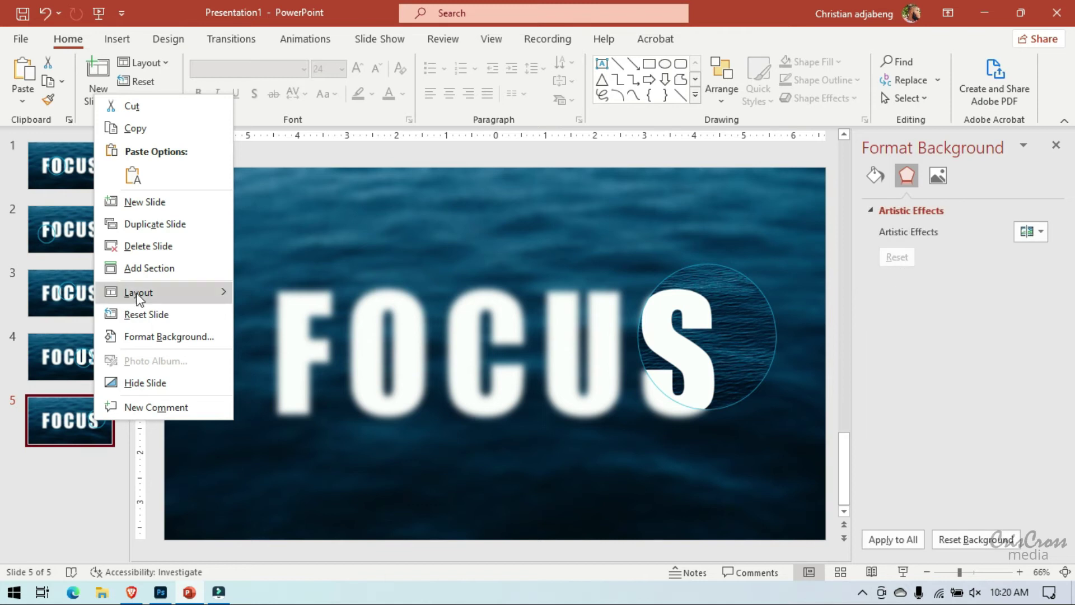
Duplicate slide 5, raise slide 6's spotlight above the U, then return to slide 1.
click(152, 224)
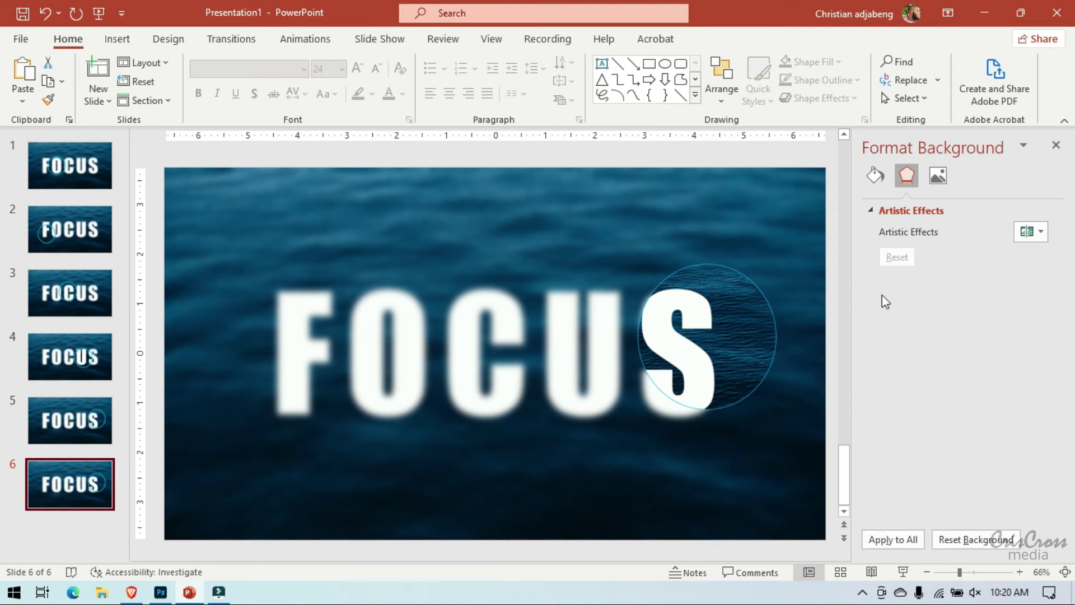
click(744, 368)
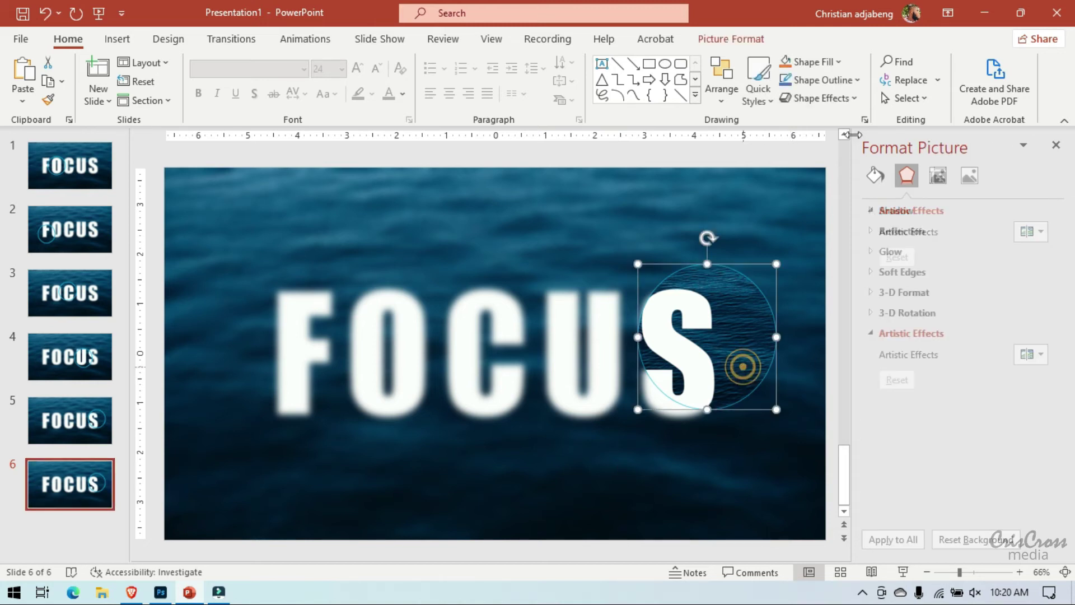
click(714, 40)
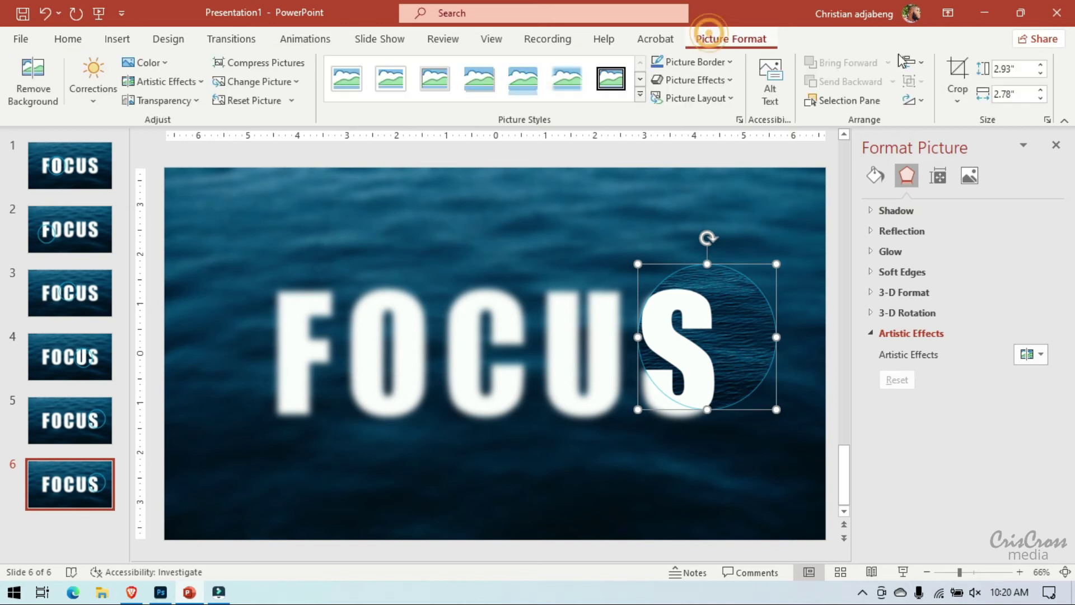
click(954, 58)
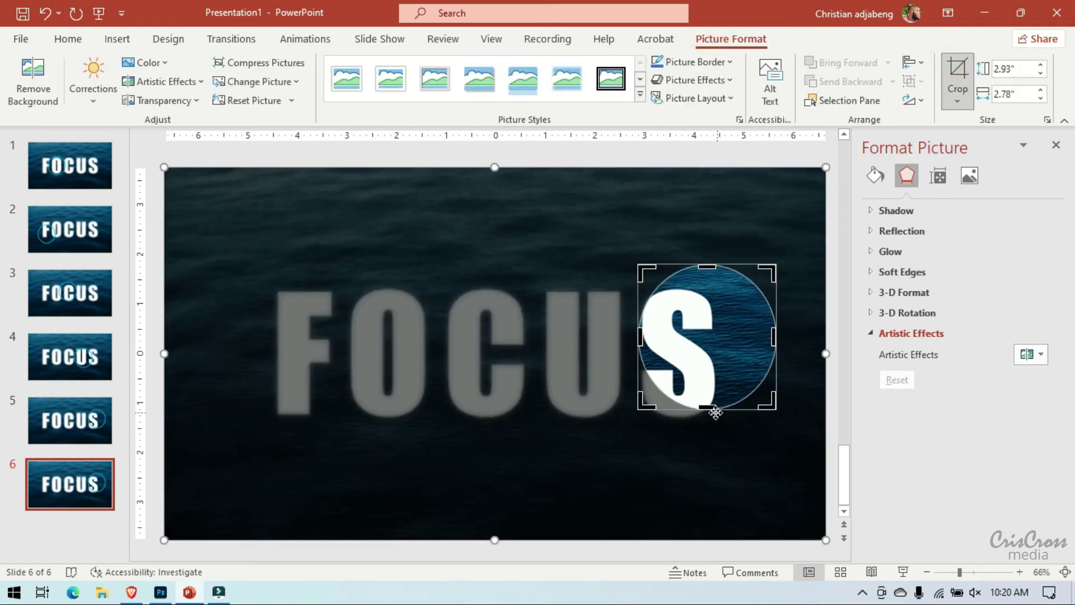
click(713, 412)
mouse_move(713, 412)
mouse_down()
mouse_move(586, 372)
mouse_move(634, 353)
mouse_up()
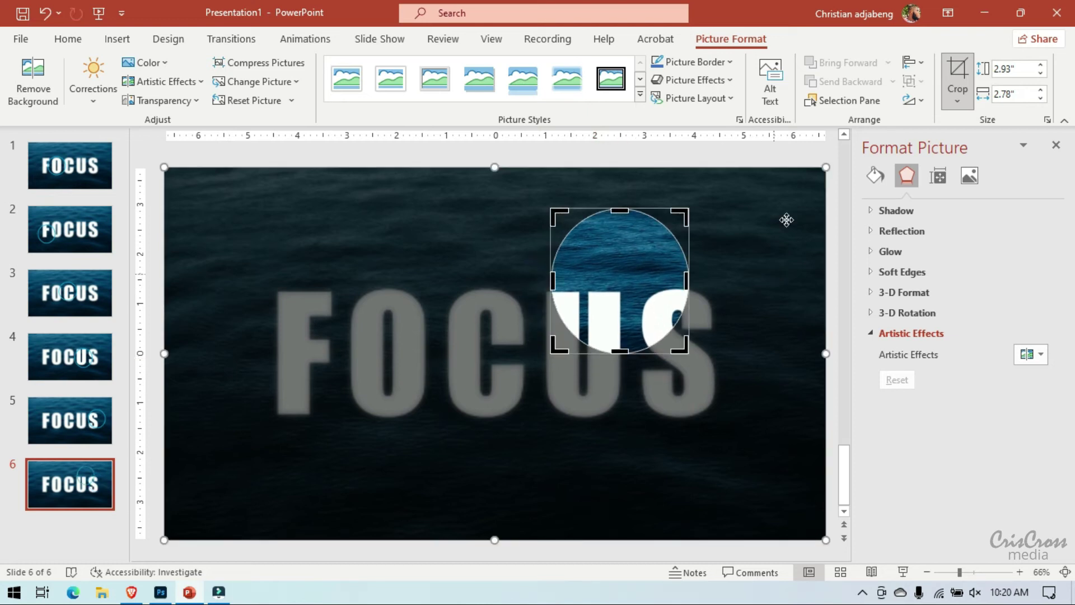
click(956, 73)
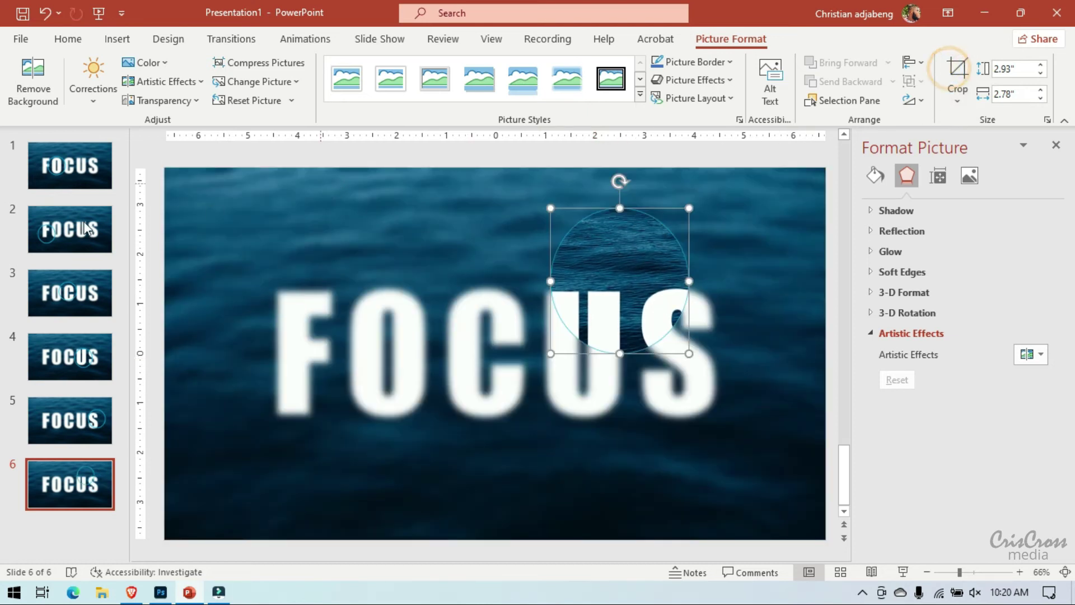
click(88, 190)
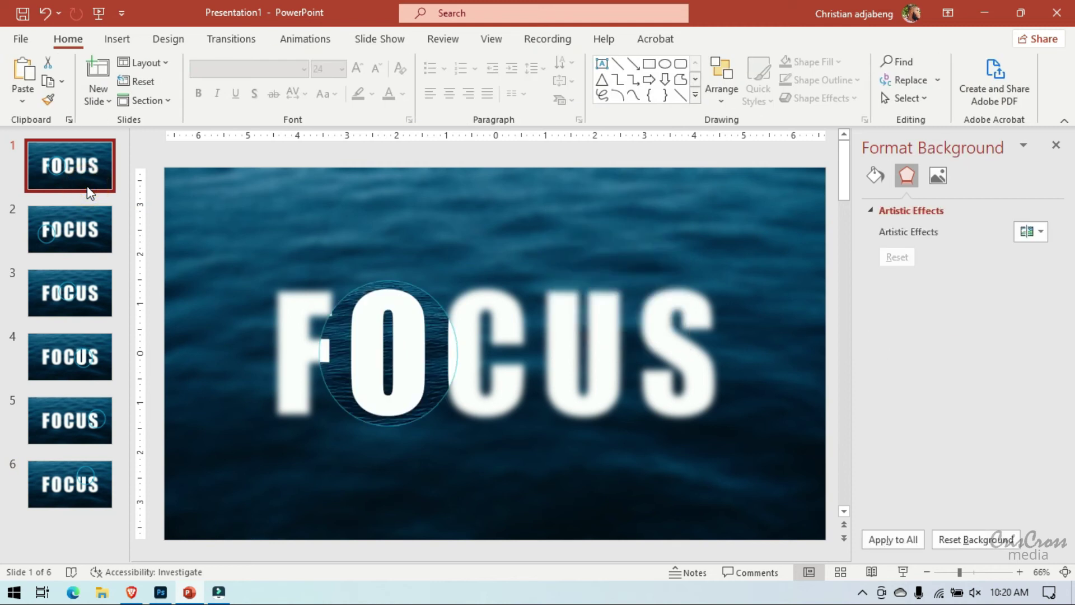
Duplicate slide 1, drag the copy to the end as slide 7, and select all slides.
right_click(86, 186)
click(149, 317)
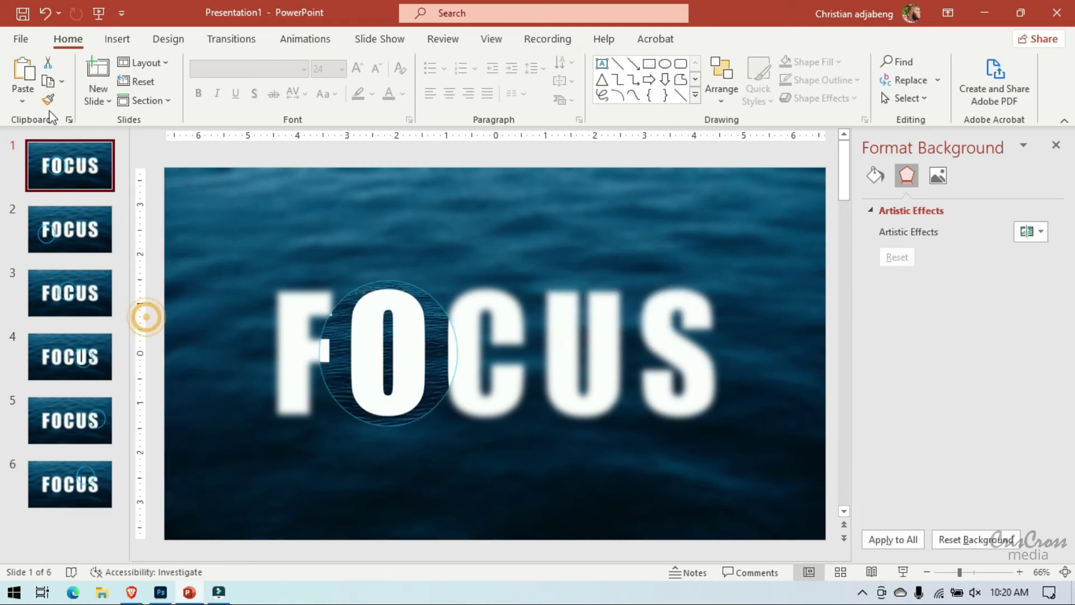
drag(65, 212, 66, 496)
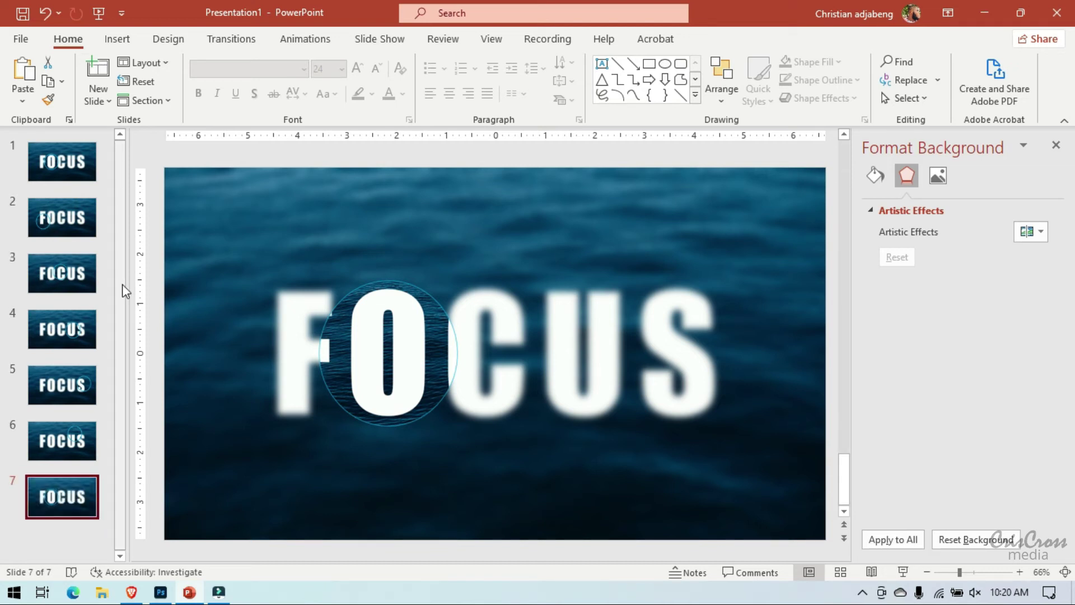
key(ctrl+a)
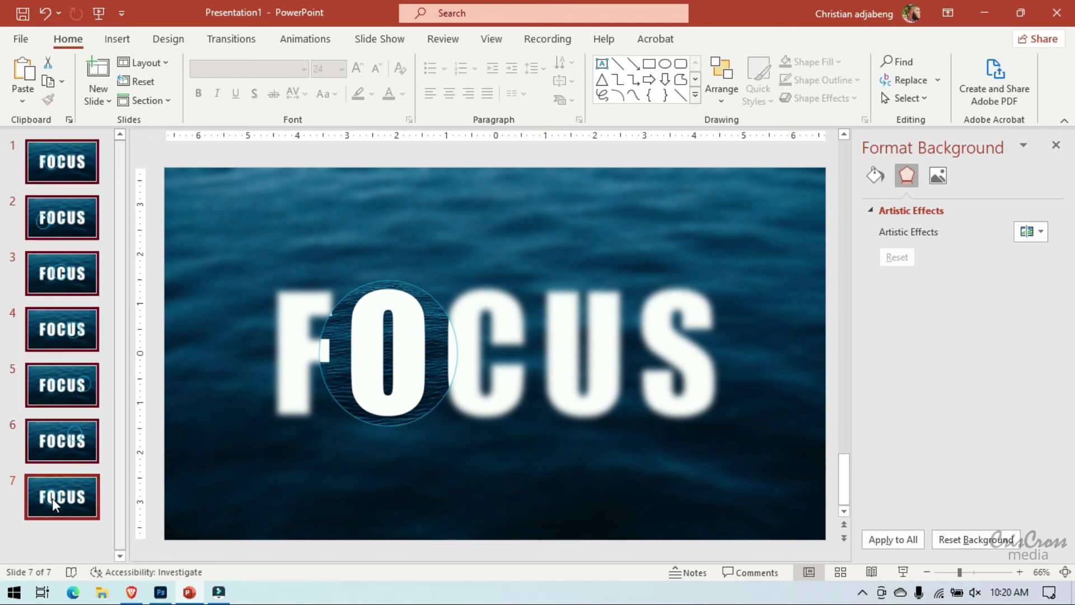
Apply a 01.50-second Morph transition to all seven slides and preview the show from the start.
click(227, 40)
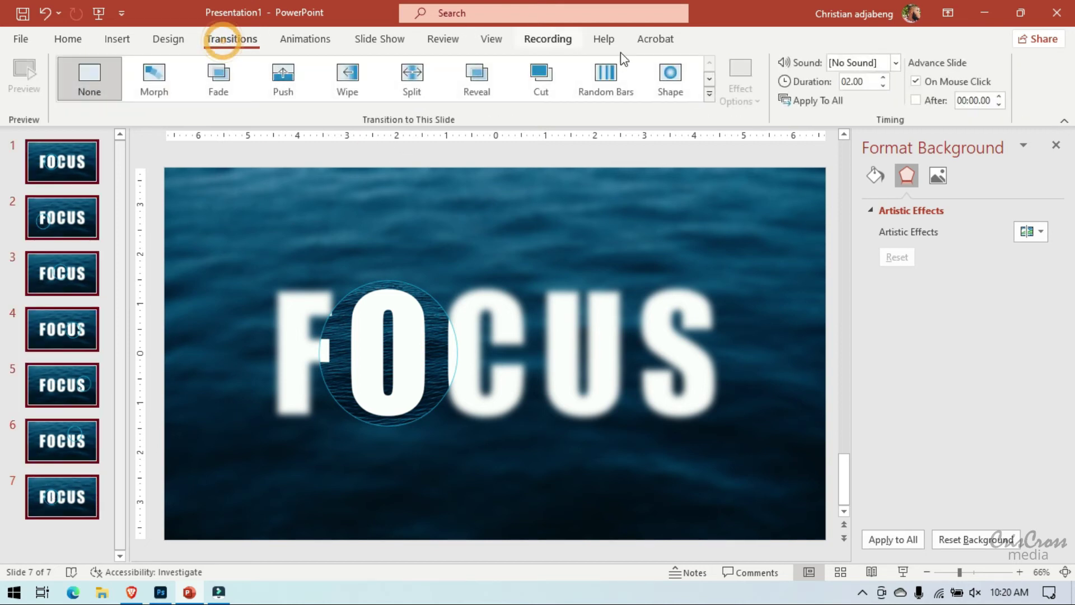
click(150, 83)
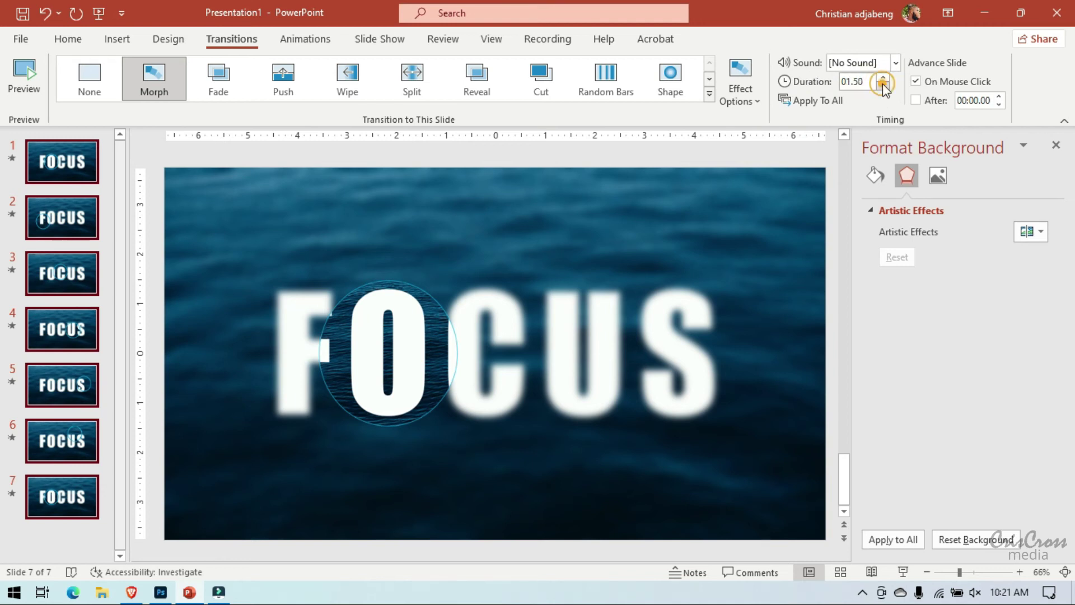
click(100, 13)
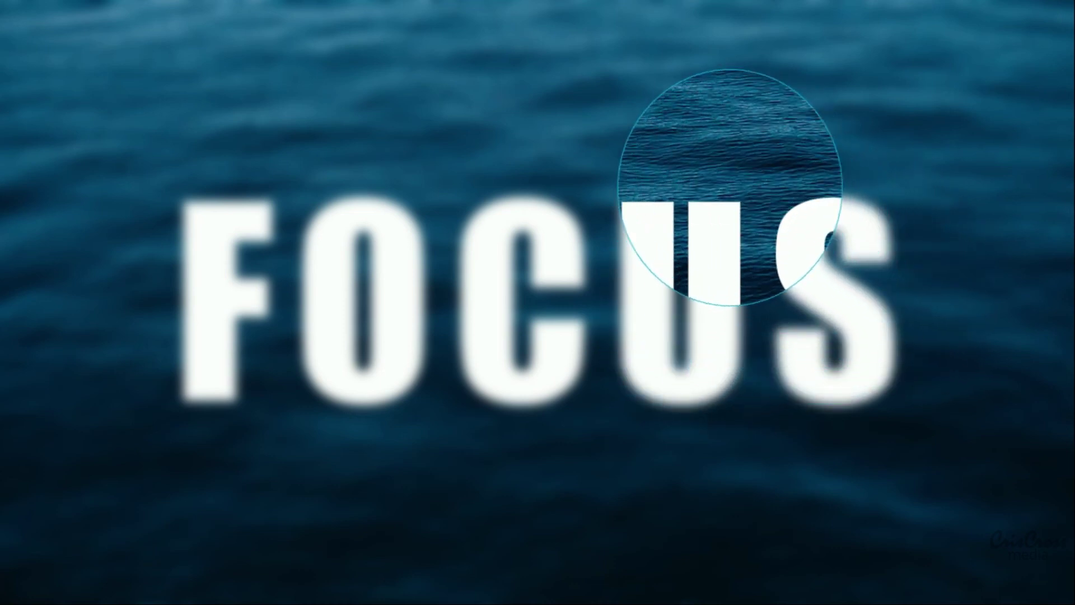
key(space)
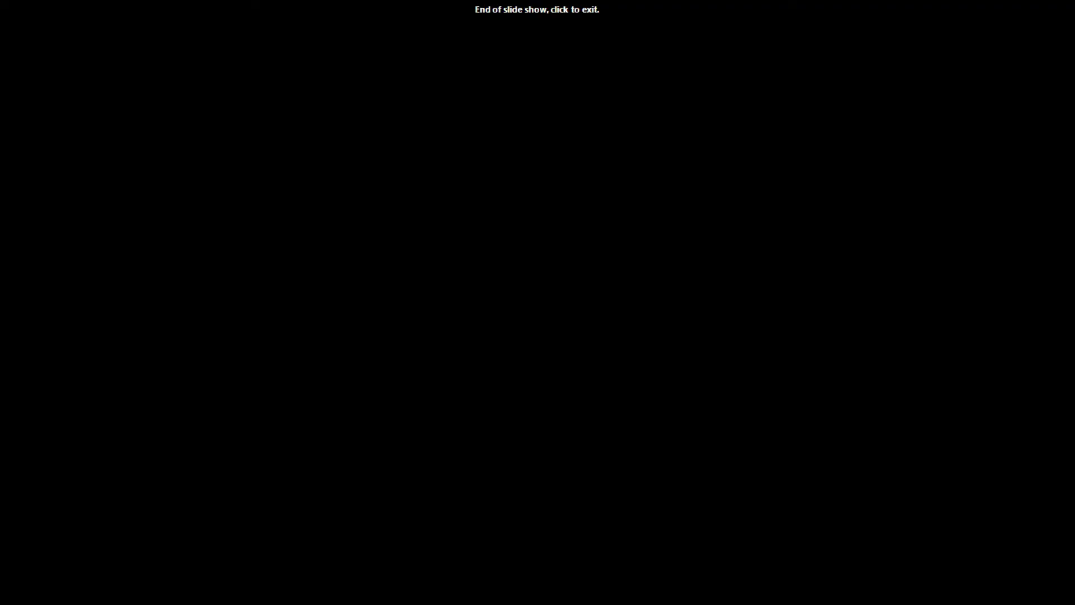
click(101, 16)
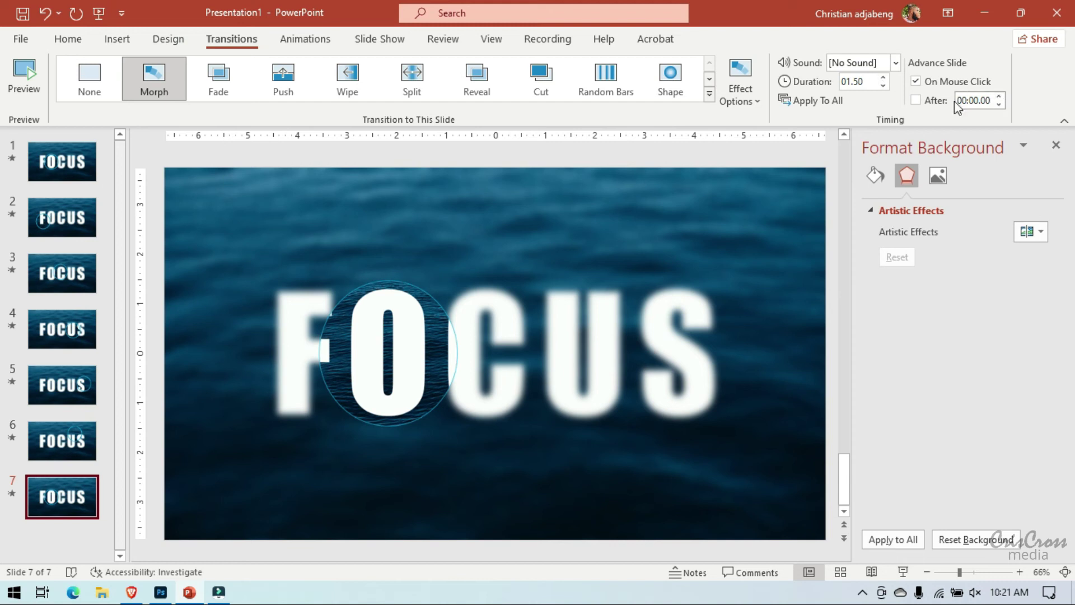
Toggle the Advance Slide options, replay the show from the beginning, then end it early.
click(915, 100)
click(915, 82)
click(104, 20)
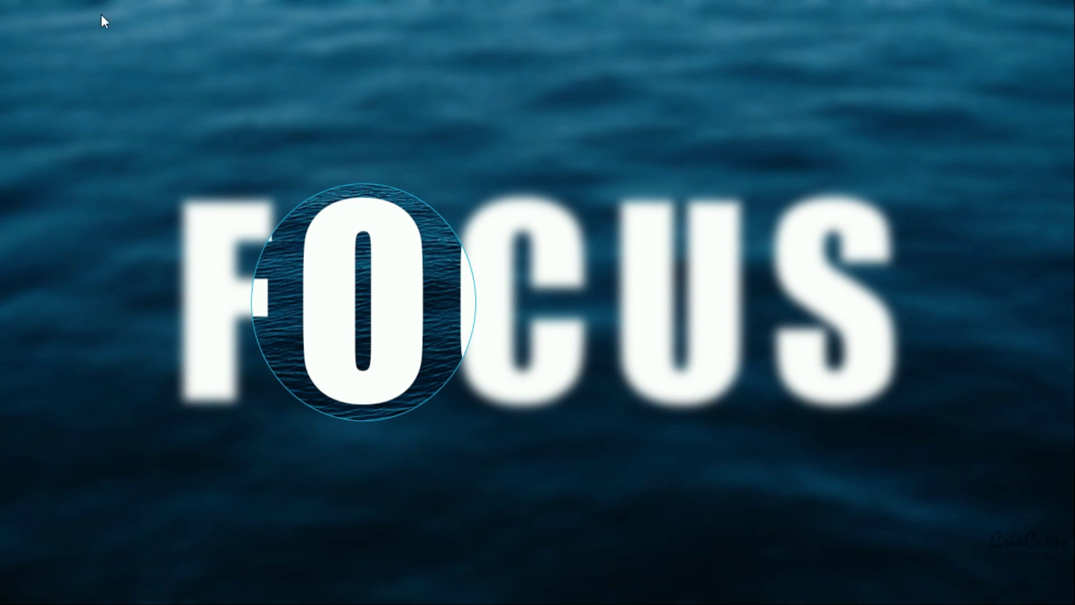
key(Escape)
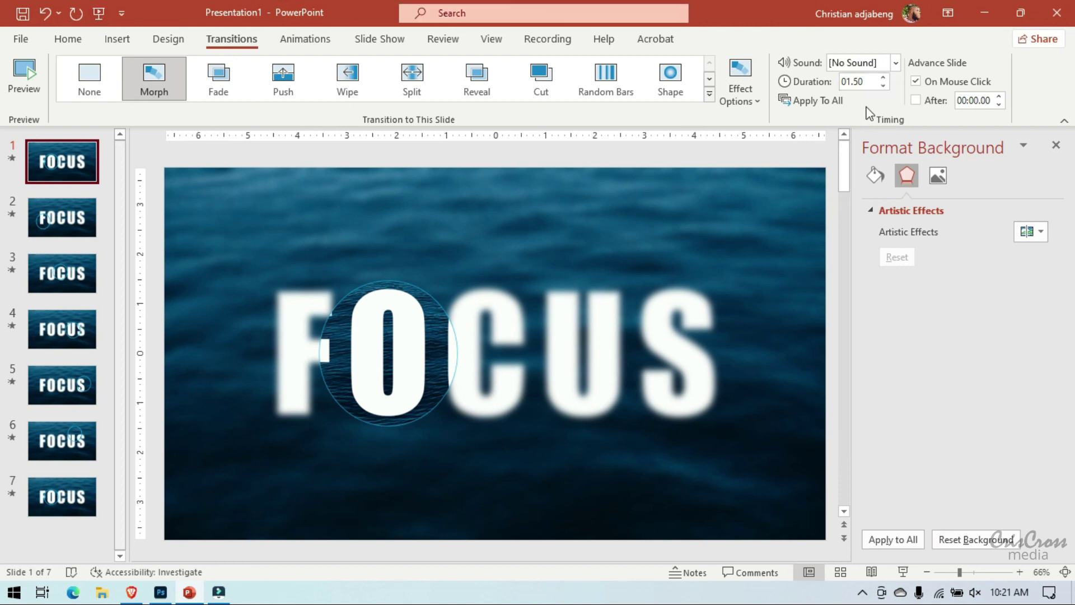
Make every slide advance automatically after 00:00.00 instead of on click, then play the show.
click(916, 100)
click(916, 82)
click(807, 101)
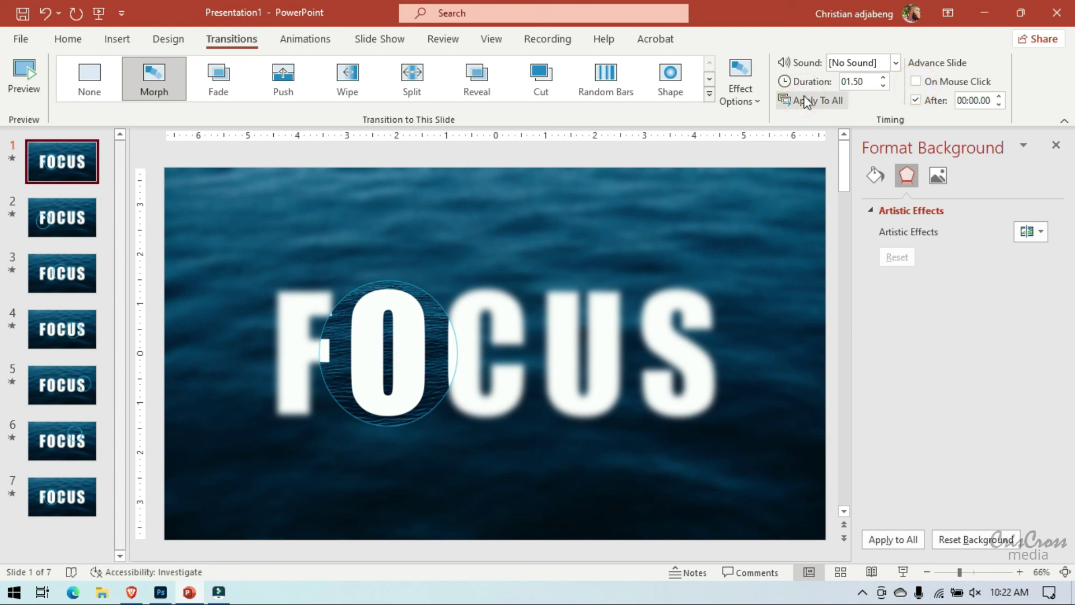
click(806, 102)
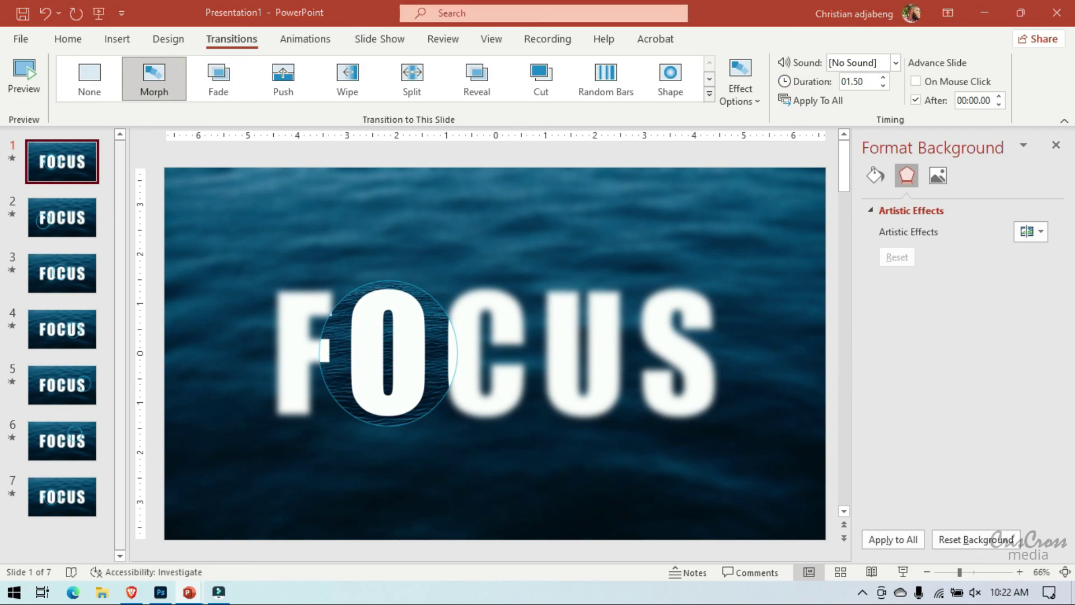
click(99, 12)
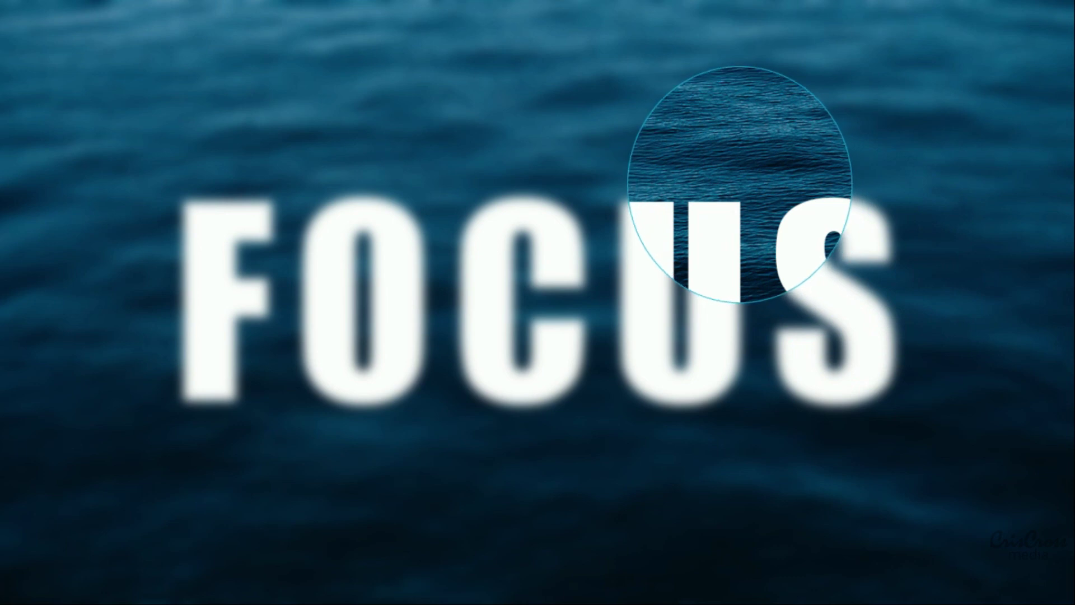
Advance past the last slide and exit the show to the editor on slide 7.
key(Right)
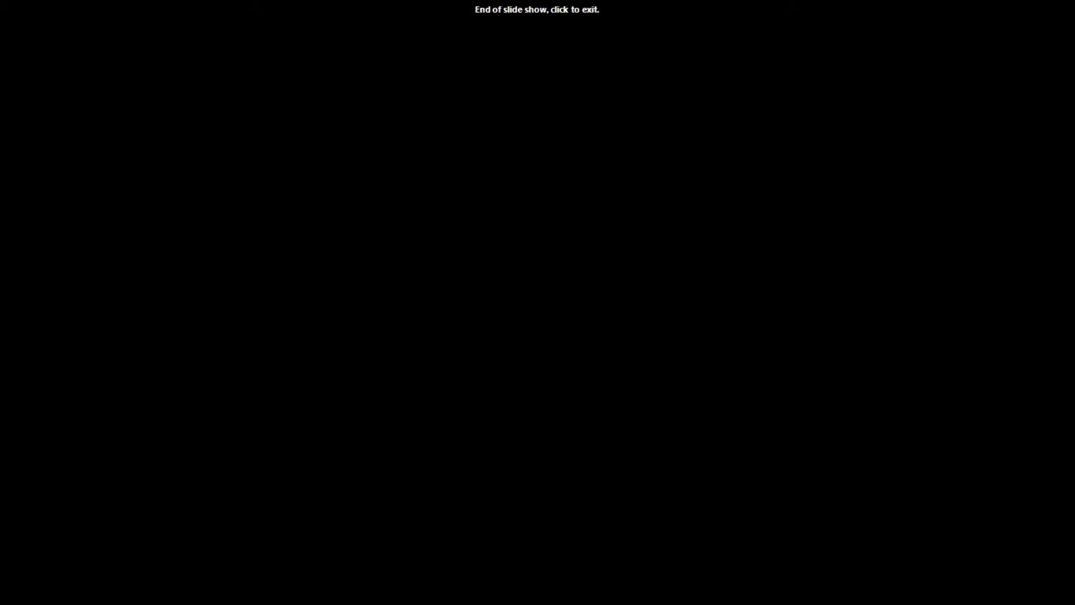
click(100, 5)
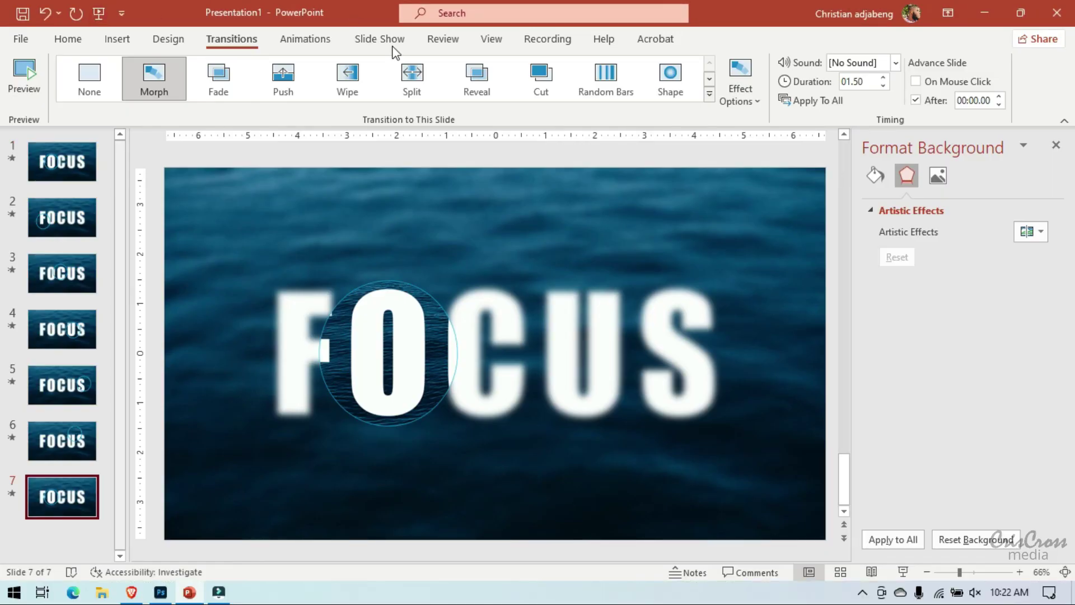